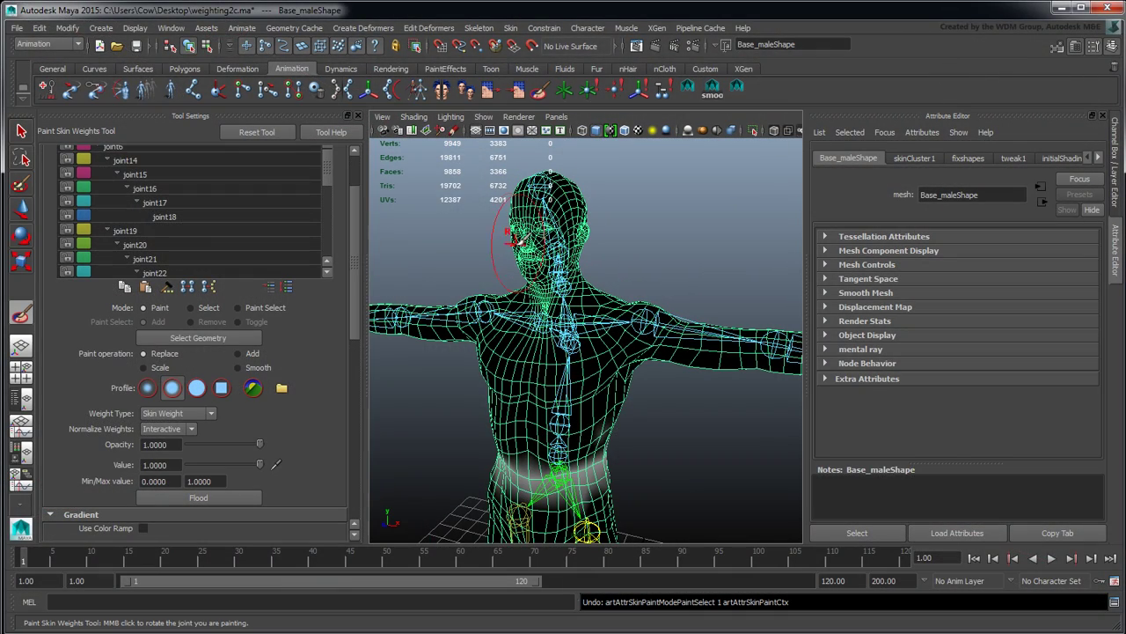
- Toggle the influence list size and begin a *21 name filter on the joints
{"action": "left_click", "coordinate": [510, 27]}
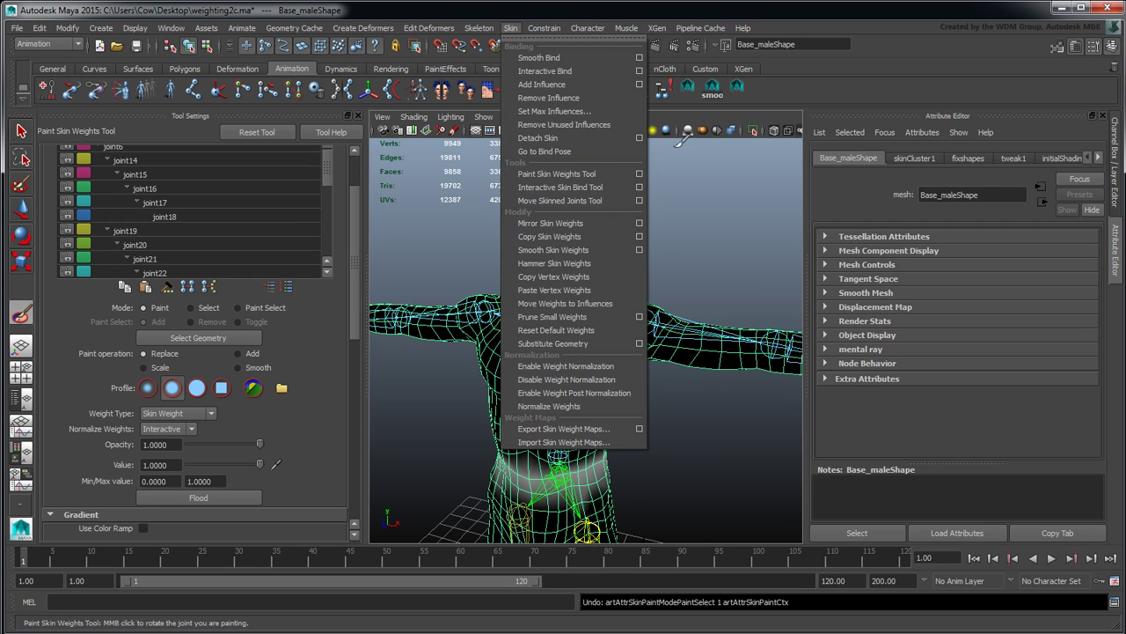
{"action": "left_click", "coordinate": [713, 16]}
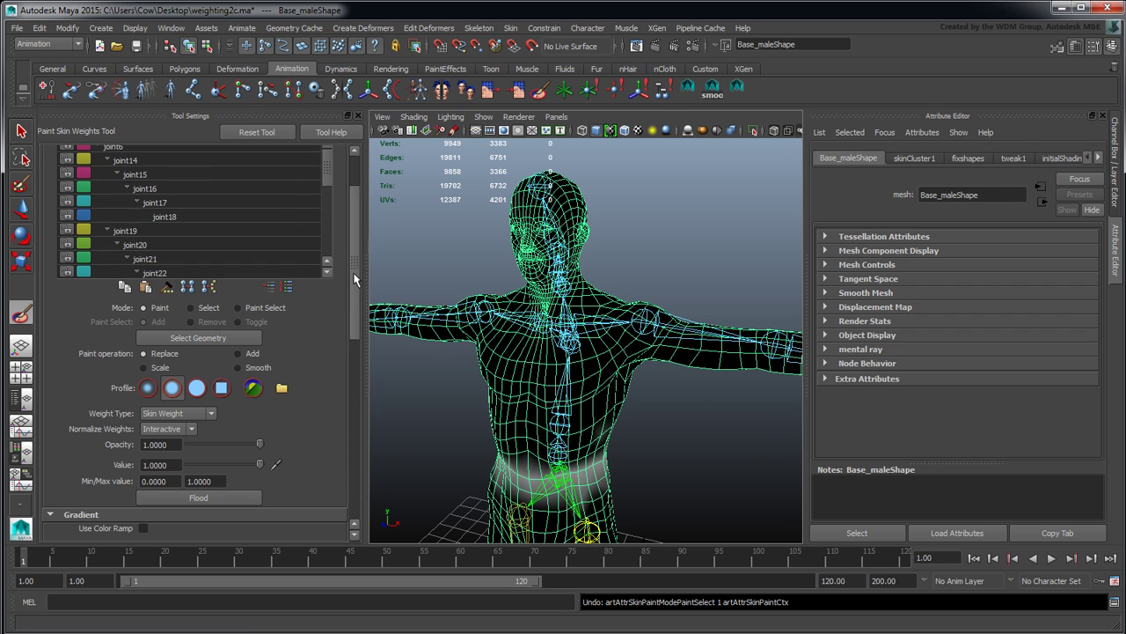
{"action": "scroll", "coordinate": [356, 279], "scroll_direction": "up", "scroll_amount": 3}
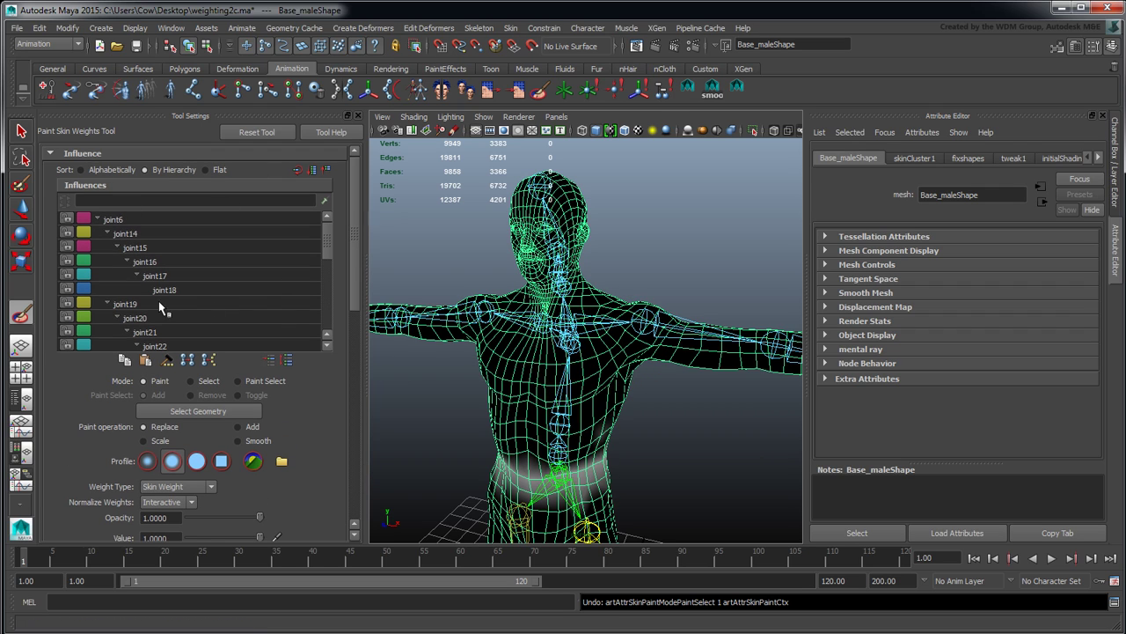
{"action": "left_click", "coordinate": [327, 170]}
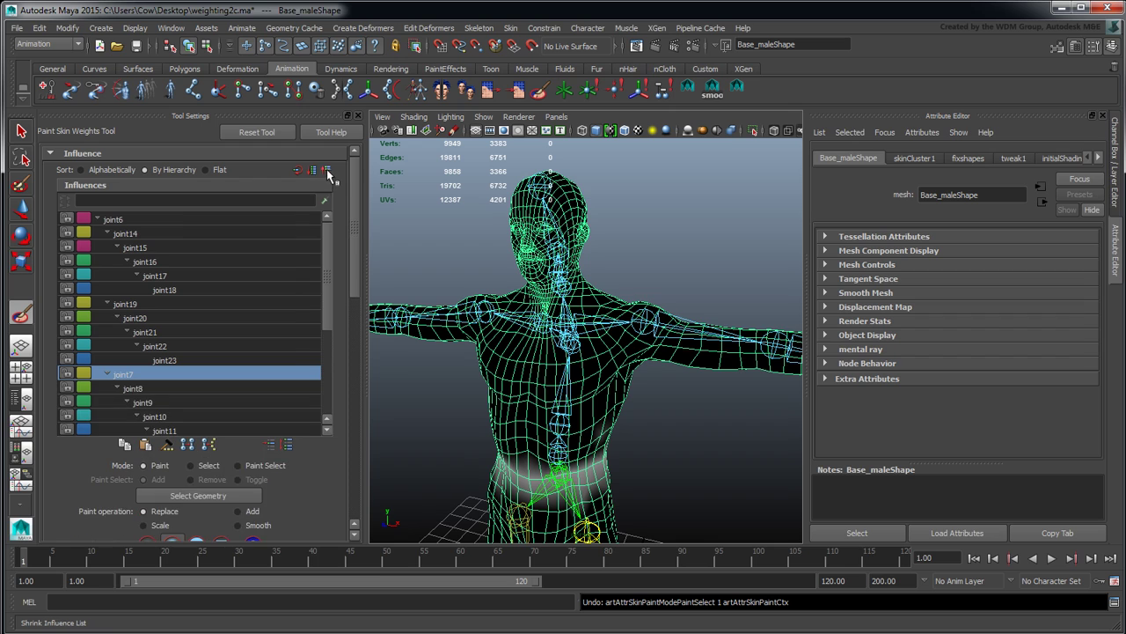
{"action": "left_click", "coordinate": [327, 170]}
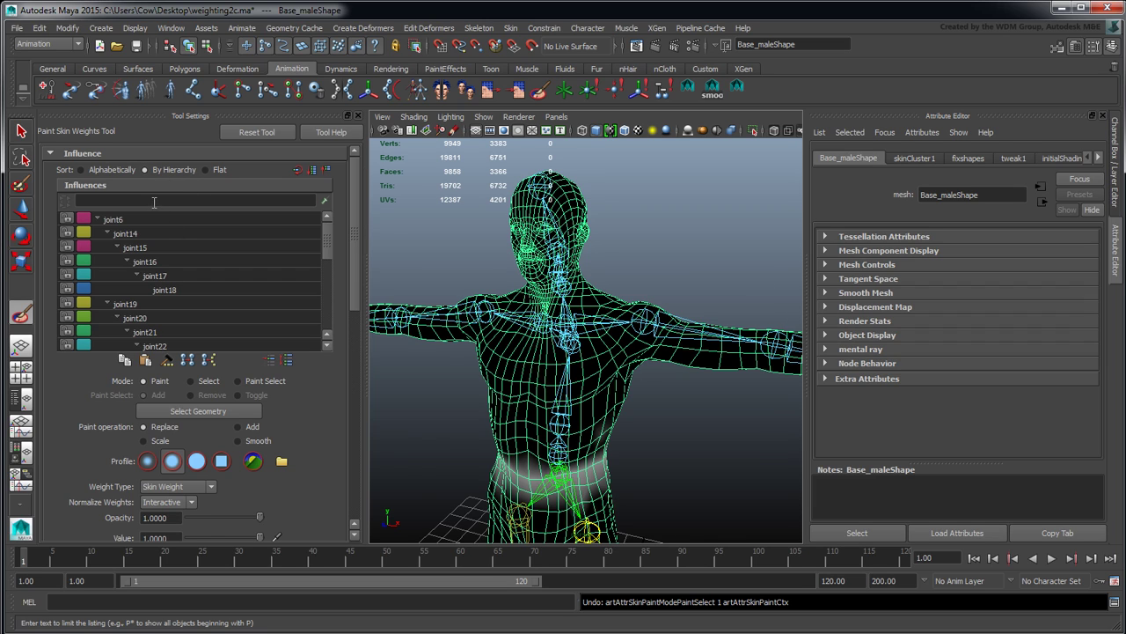
{"action": "left_click", "coordinate": [155, 201]}
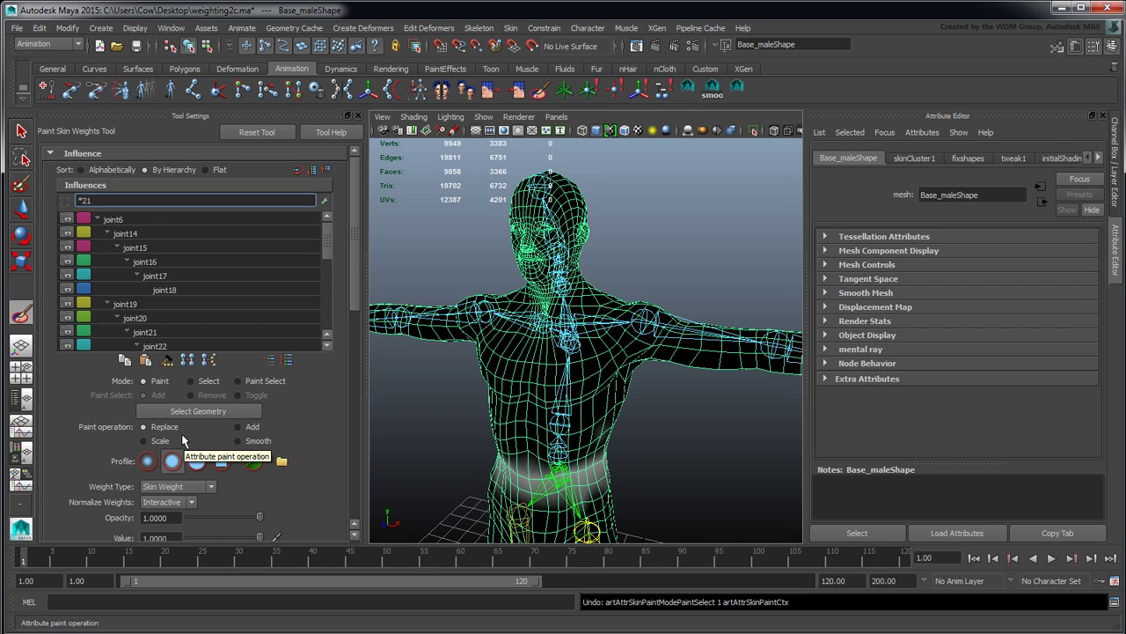
- Apply the *21 influence filter, then clear it to list every joint again
{"action": "key", "text": "Return"}
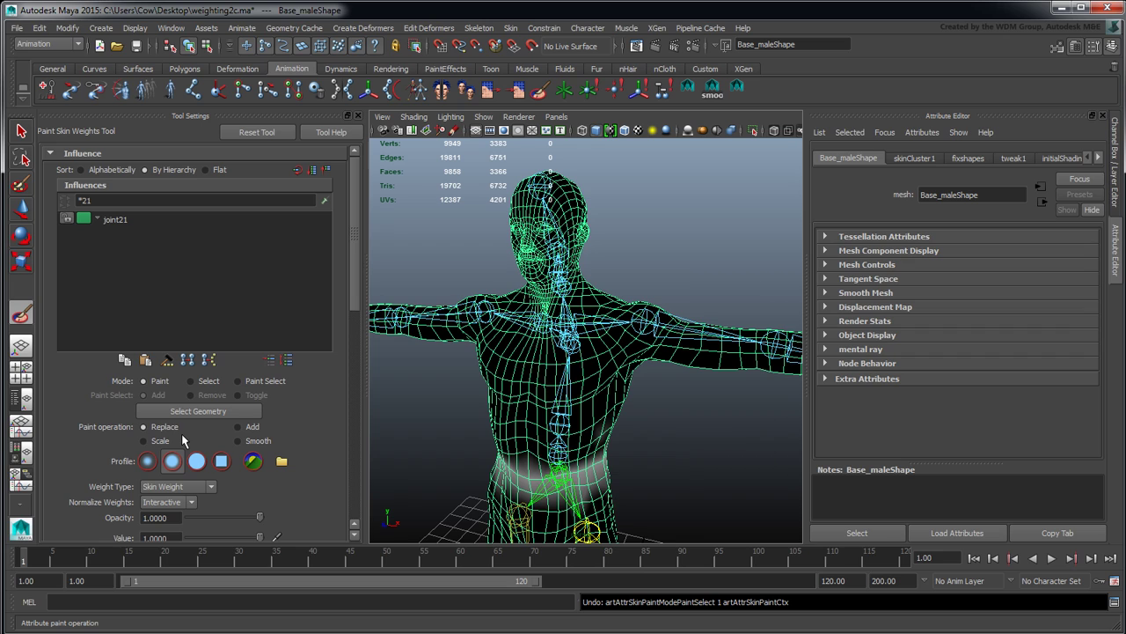
{"action": "left_click", "coordinate": [83, 200]}
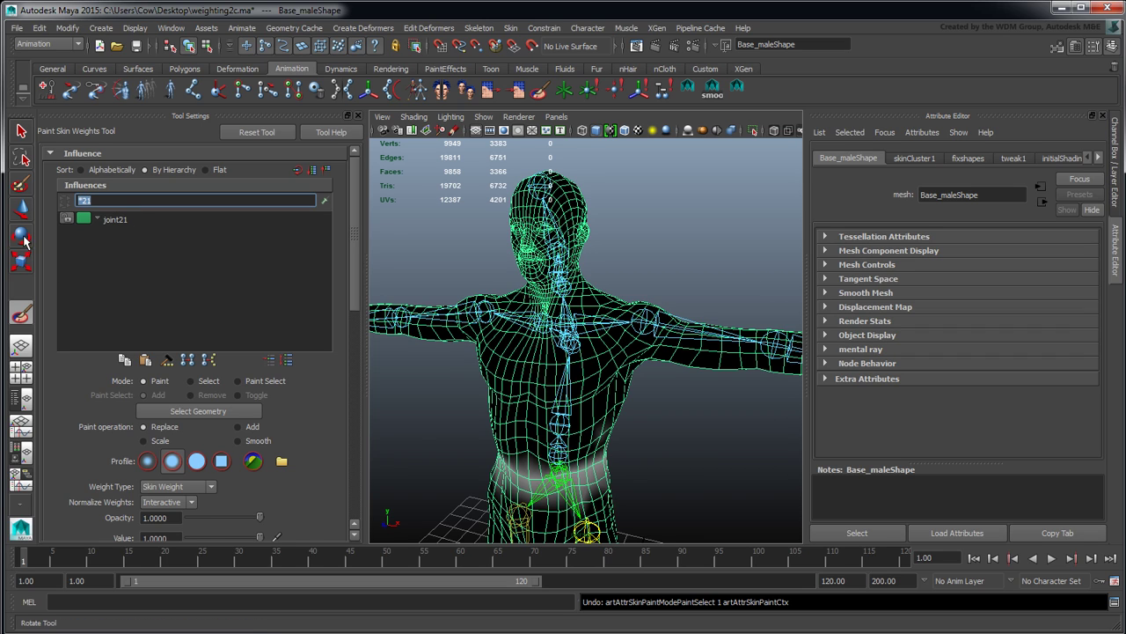
{"action": "key", "text": "BackSpace"}
{"action": "key", "text": "Return"}
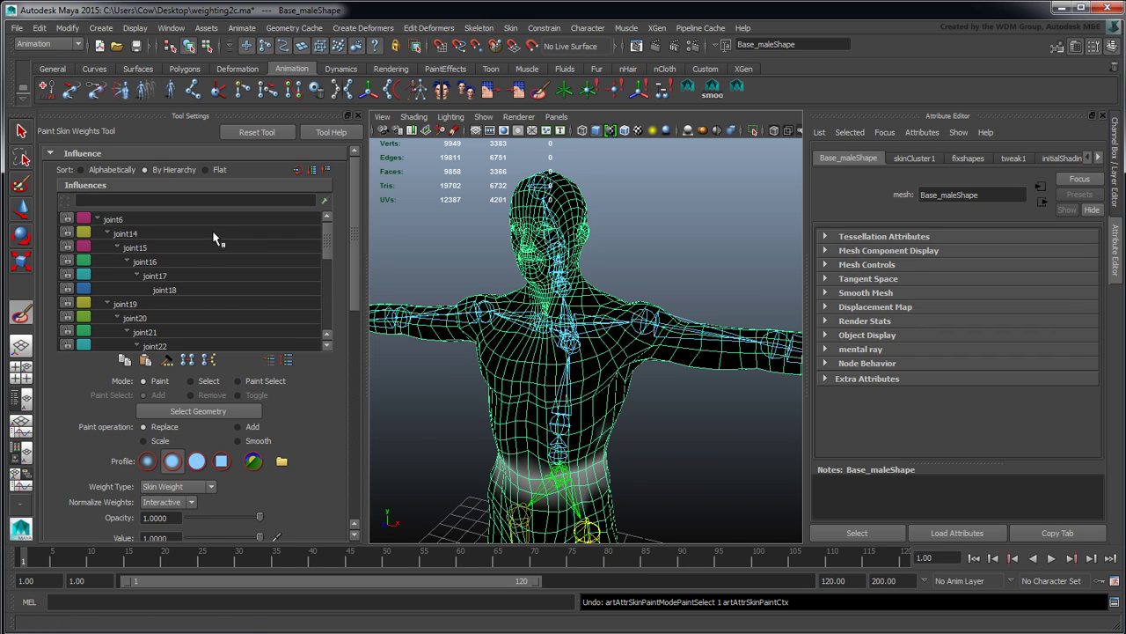
- Choose joint6, joint18, joint16 and joint21 and list only those influences
{"action": "left_click", "coordinate": [155, 220]}
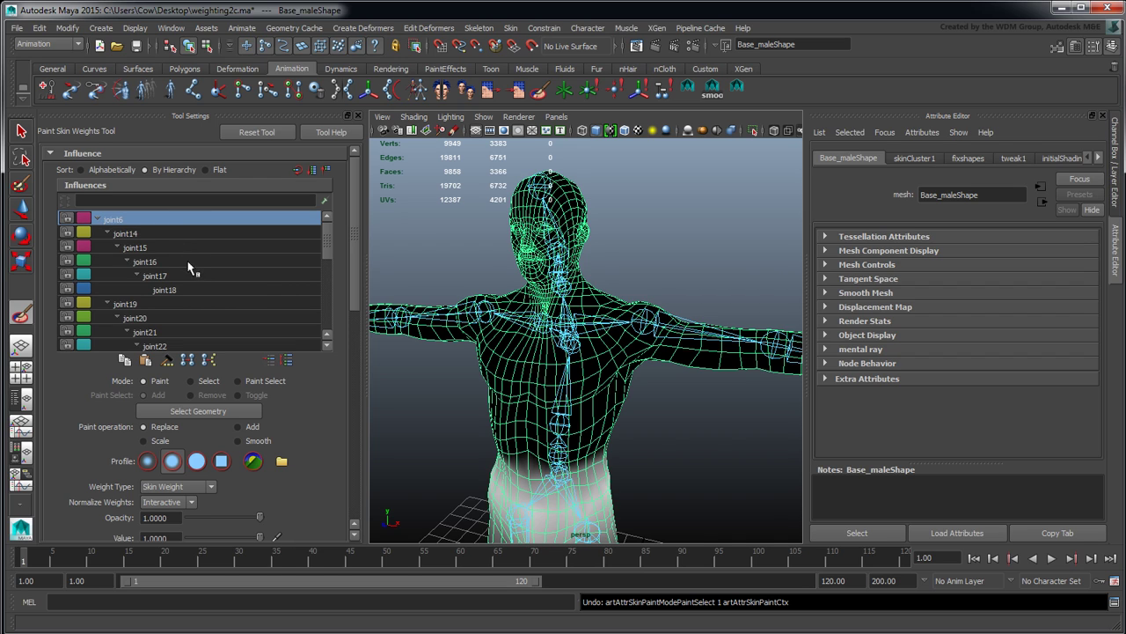
{"action": "left_click", "coordinate": [211, 290]}
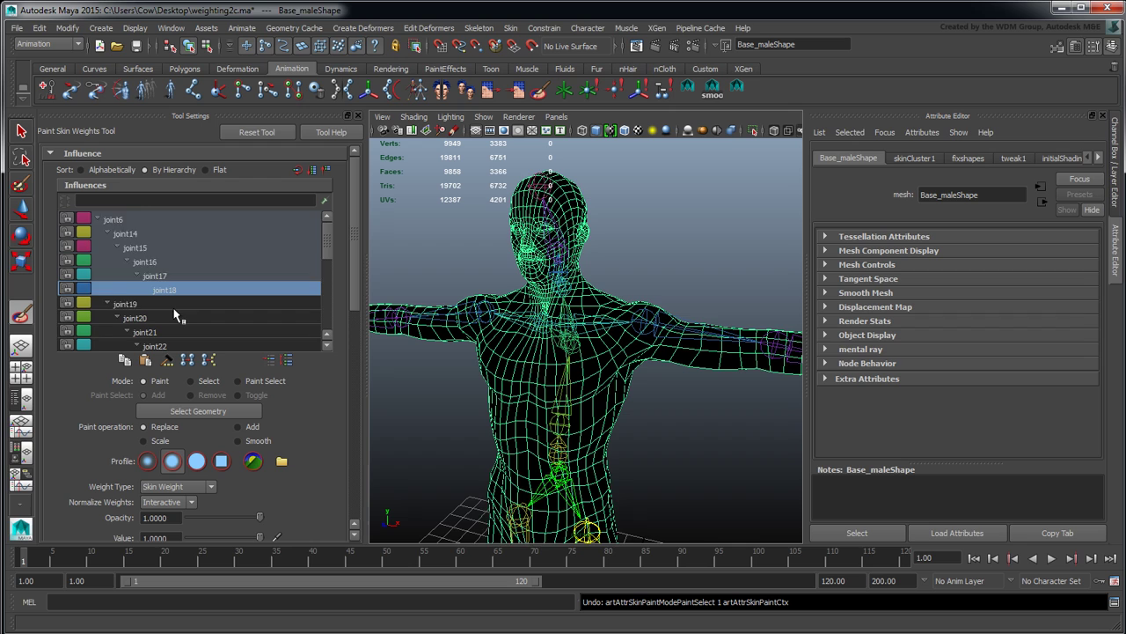
{"action": "left_click", "coordinate": [141, 220]}
{"action": "left_click", "coordinate": [173, 263]}
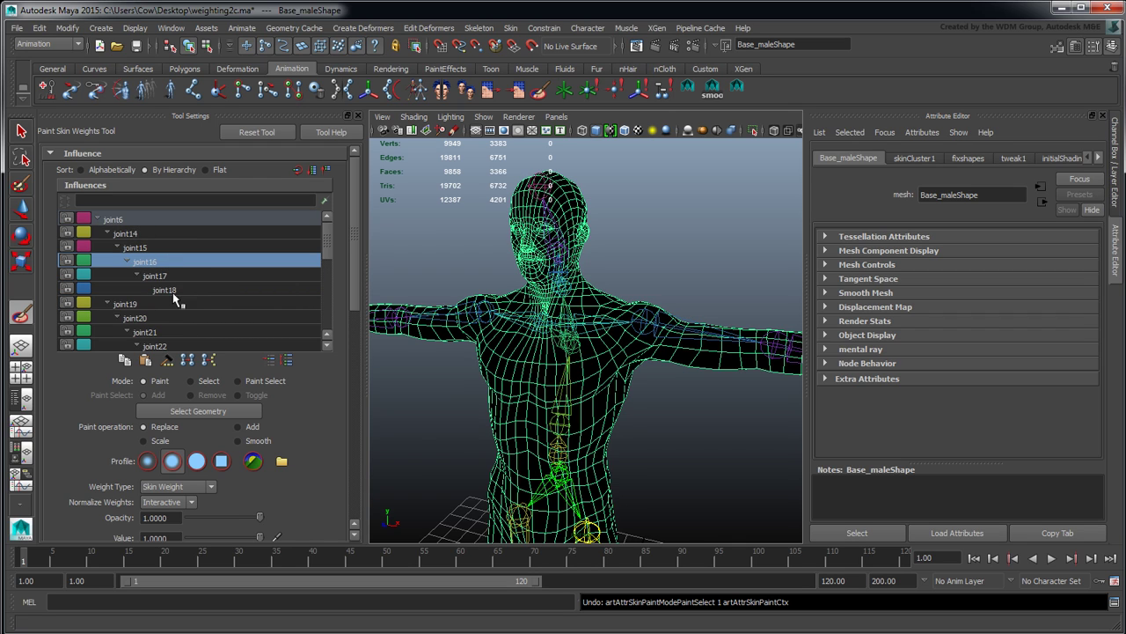
{"action": "left_click", "coordinate": [167, 332]}
{"action": "left_click", "coordinate": [323, 202]}
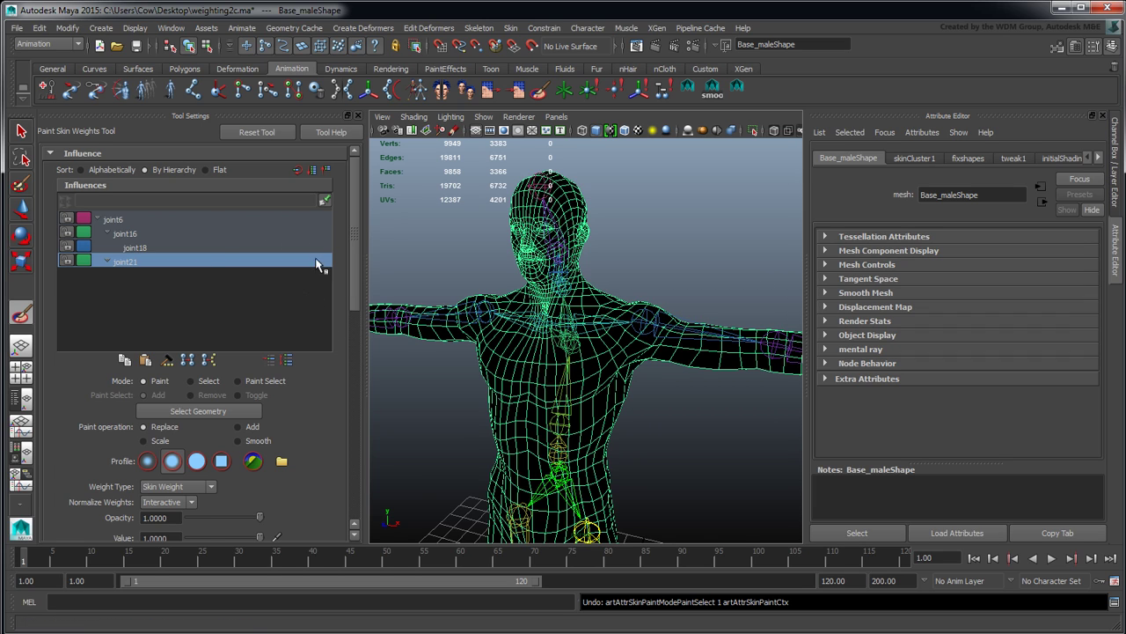
- Show the full joint hierarchy and view the weights of joint20, 18, 15, 19 and 21
{"action": "left_click", "coordinate": [325, 201]}
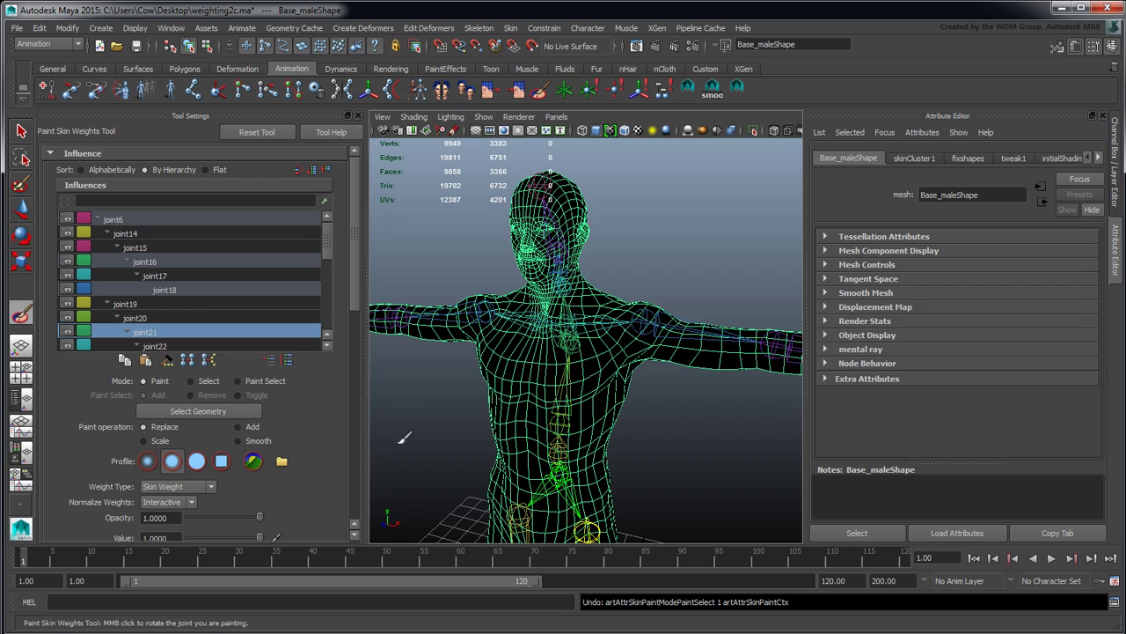
{"action": "left_click", "coordinate": [174, 318]}
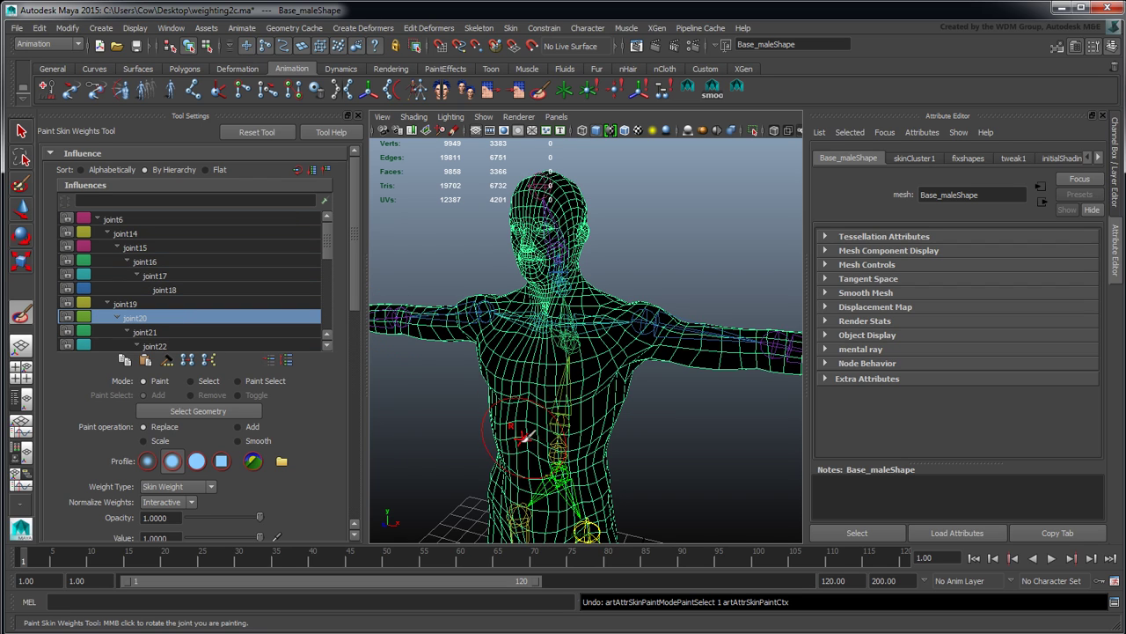
{"action": "left_click", "coordinate": [190, 290]}
{"action": "left_click", "coordinate": [181, 249]}
{"action": "left_click", "coordinate": [174, 304]}
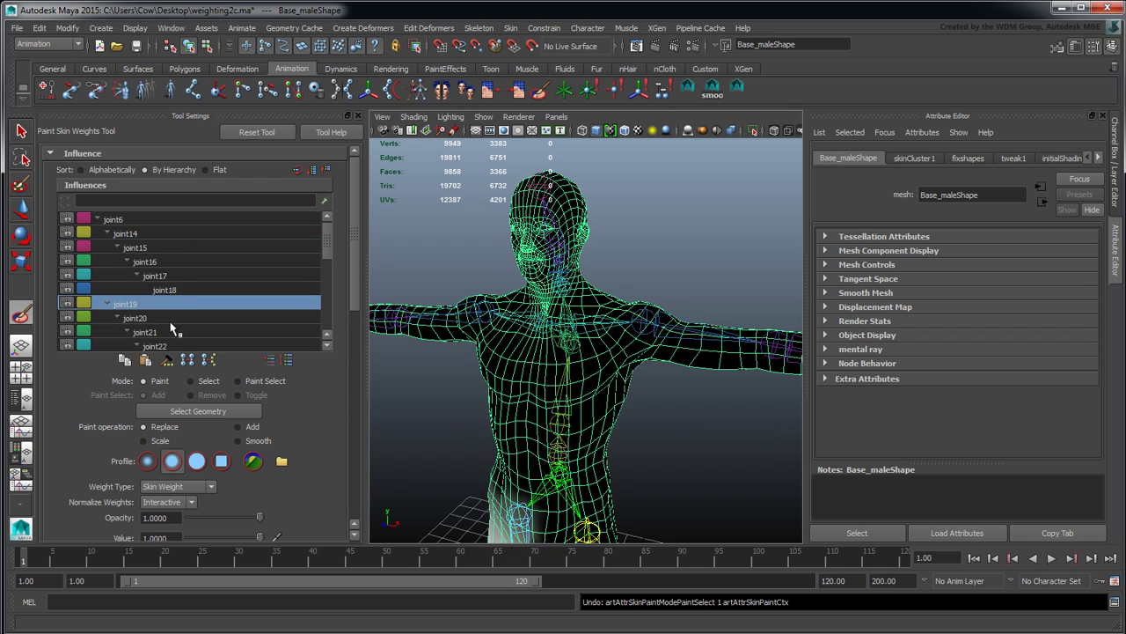
{"action": "left_click", "coordinate": [172, 329]}
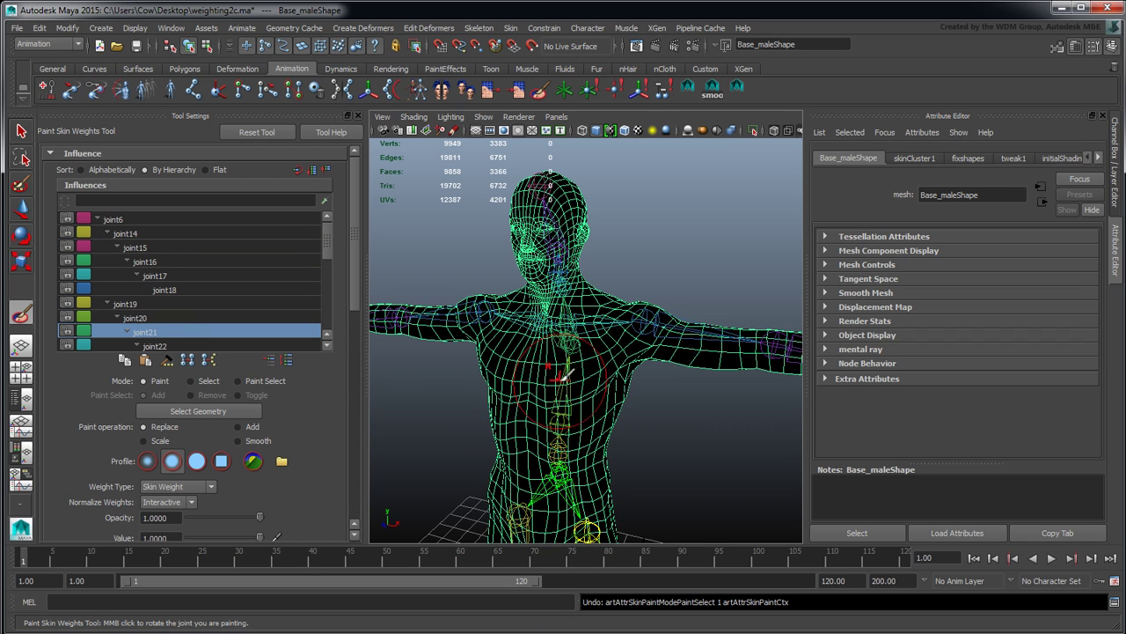
- Pick chest, shoulder, joint7 and joint8 influences directly on the model
{"action": "right_click_drag", "start_coordinate": [563, 400], "coordinate": [565, 363]}
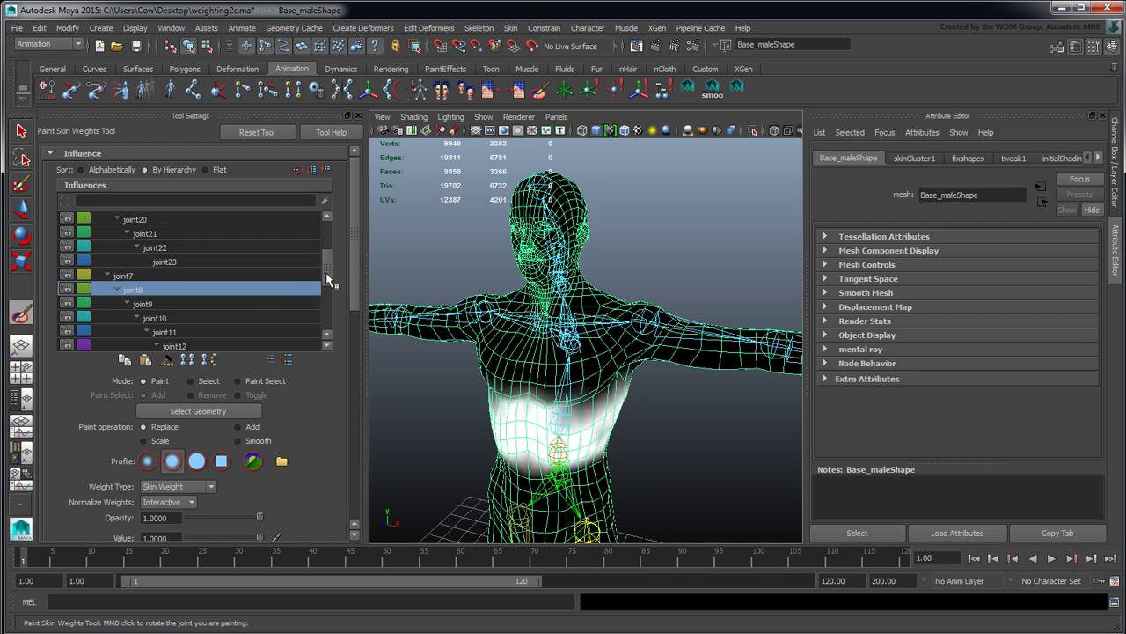
{"action": "mouse_move", "coordinate": [329, 276]}
{"action": "left_mouse_down"}
{"action": "mouse_move", "coordinate": [327, 299]}
{"action": "mouse_move", "coordinate": [326, 264]}
{"action": "left_mouse_up"}
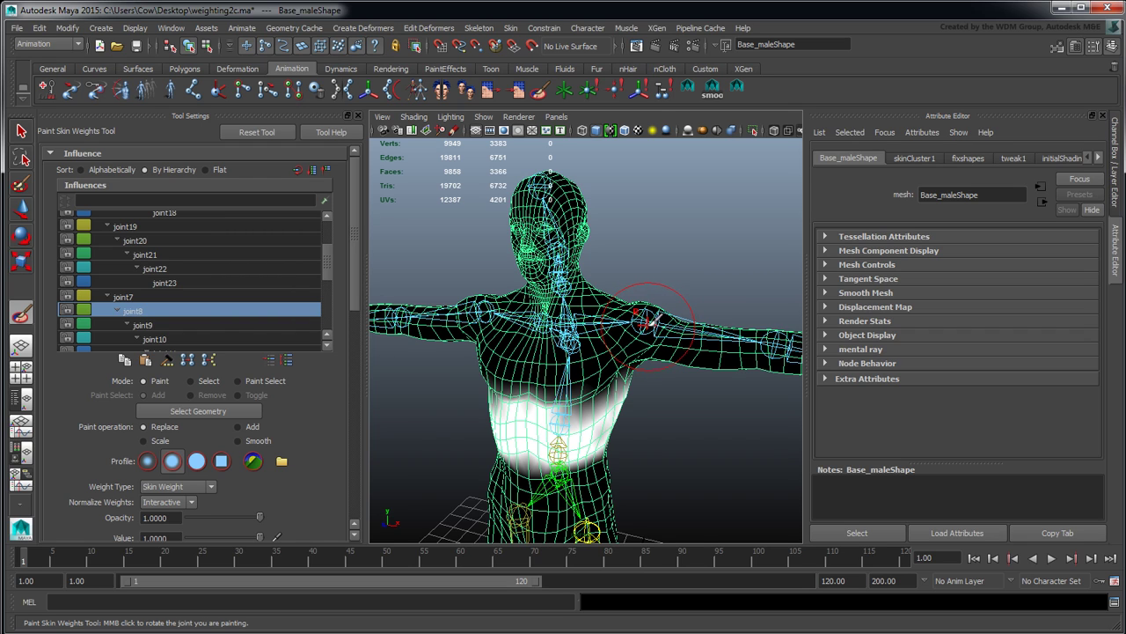
{"action": "right_click_drag", "start_coordinate": [646, 322], "coordinate": [656, 293]}
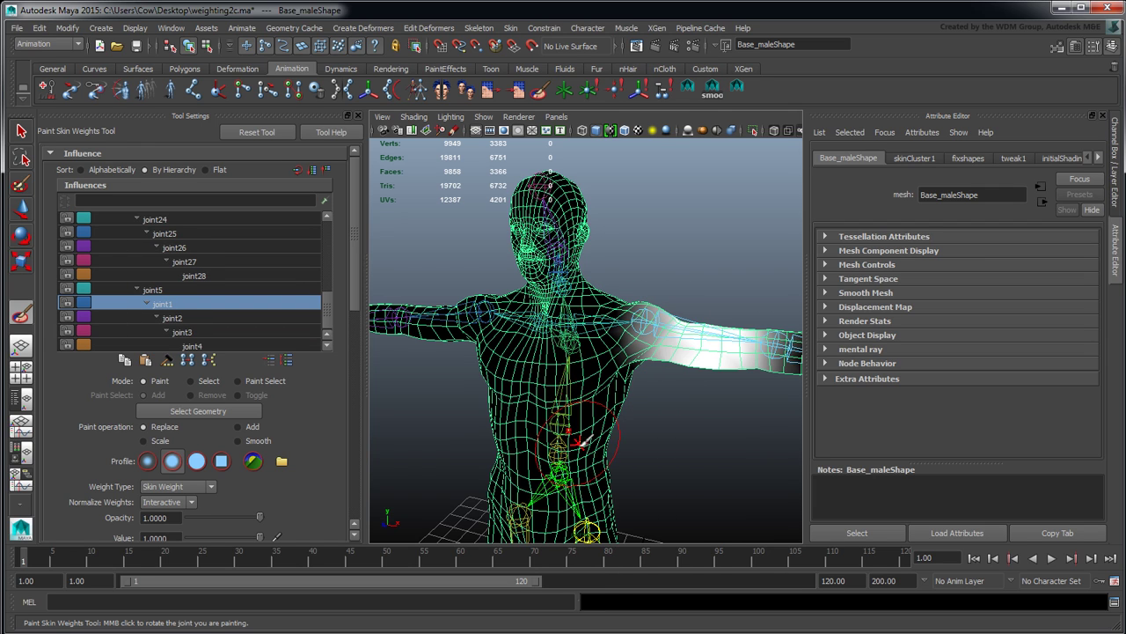
{"action": "right_click_drag", "start_coordinate": [563, 482], "coordinate": [570, 450]}
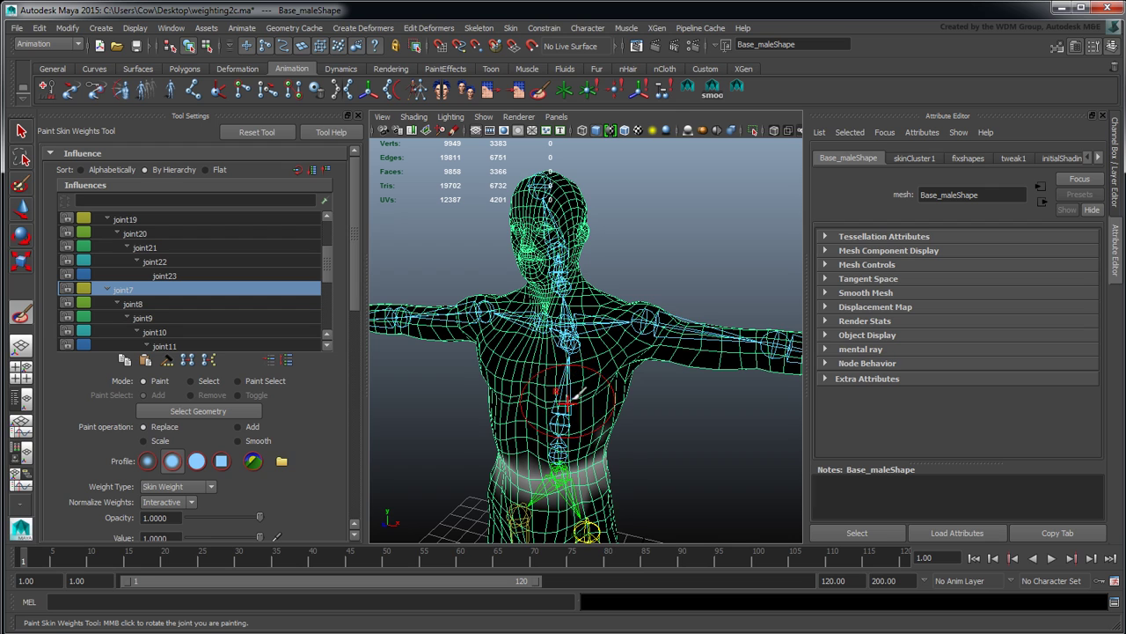
{"action": "right_click_drag", "start_coordinate": [579, 391], "coordinate": [579, 362]}
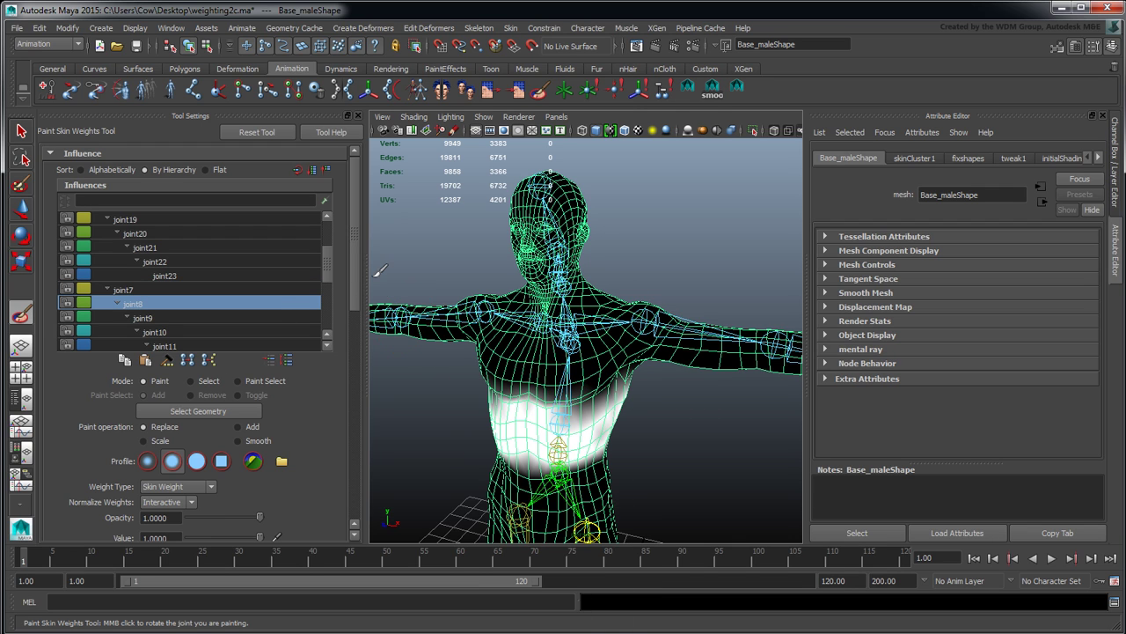
{"action": "left_click_drag", "start_coordinate": [355, 272], "coordinate": [356, 352]}
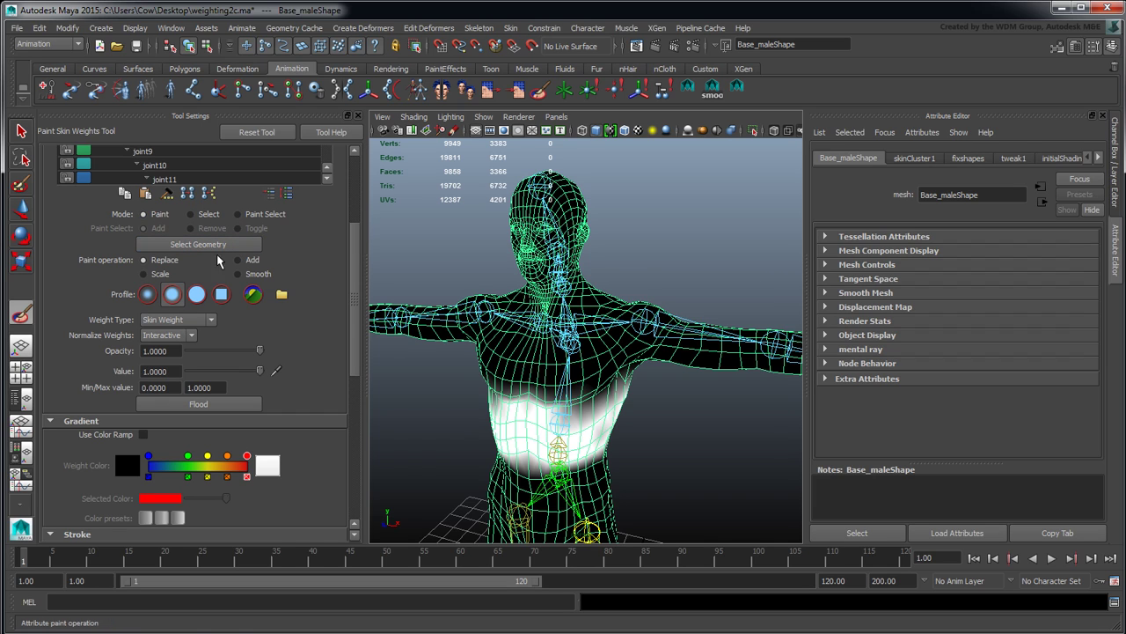
- Browse the mesh and joint8 marking menus, then toggle joint7's weight lock
{"action": "right_click", "coordinate": [616, 387]}
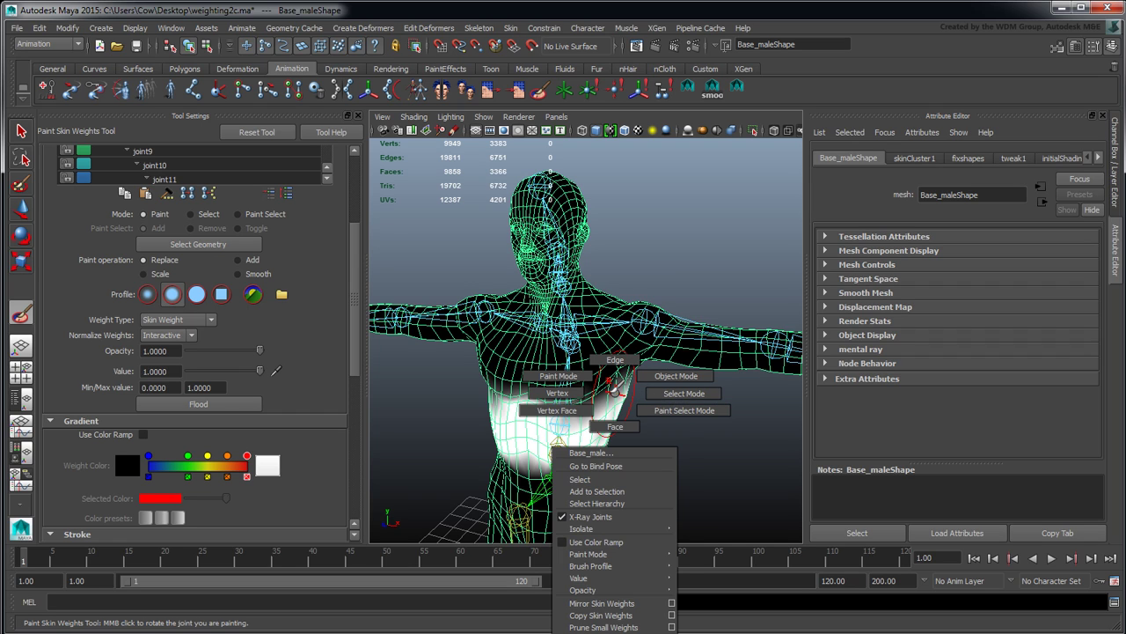
{"action": "right_click", "coordinate": [566, 387]}
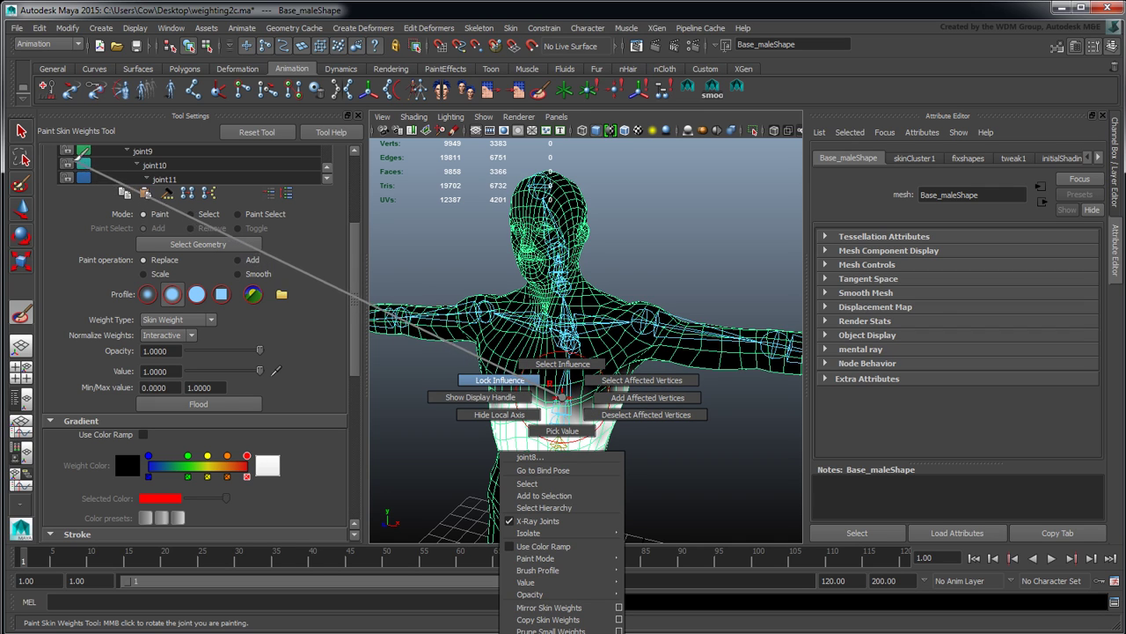
{"action": "left_click", "coordinate": [570, 391]}
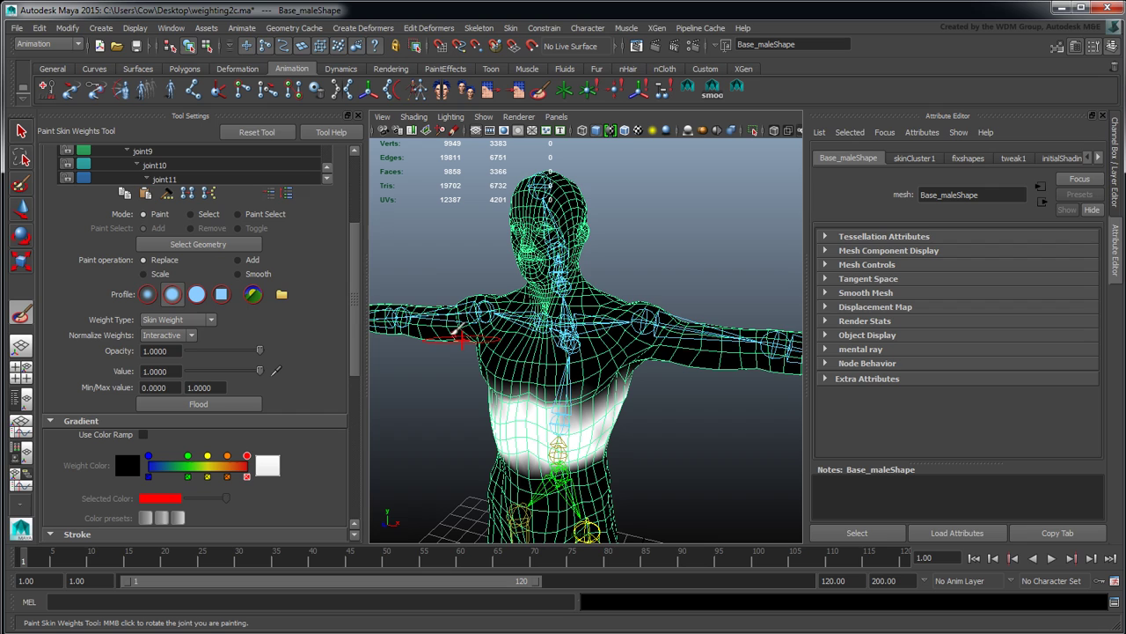
{"action": "left_click_drag", "start_coordinate": [349, 325], "coordinate": [361, 286]}
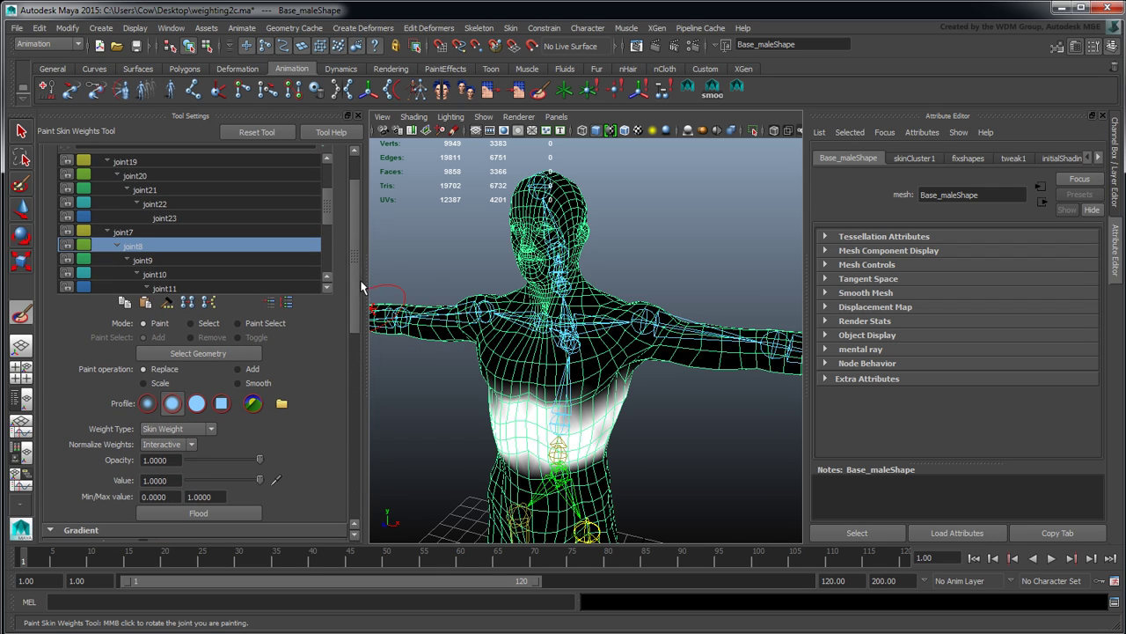
{"action": "left_click", "coordinate": [66, 231]}
- Open joint7's Influence color dialog and switch its colour mode to RGB
{"action": "left_click", "coordinate": [83, 230]}
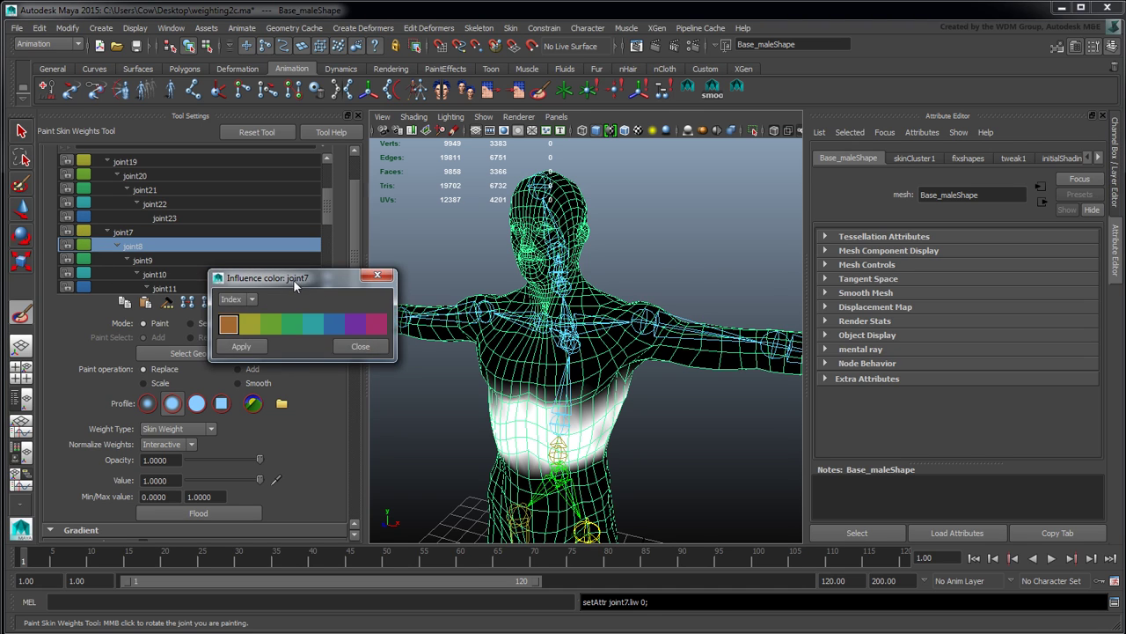
{"action": "left_click_drag", "start_coordinate": [293, 279], "coordinate": [330, 235]}
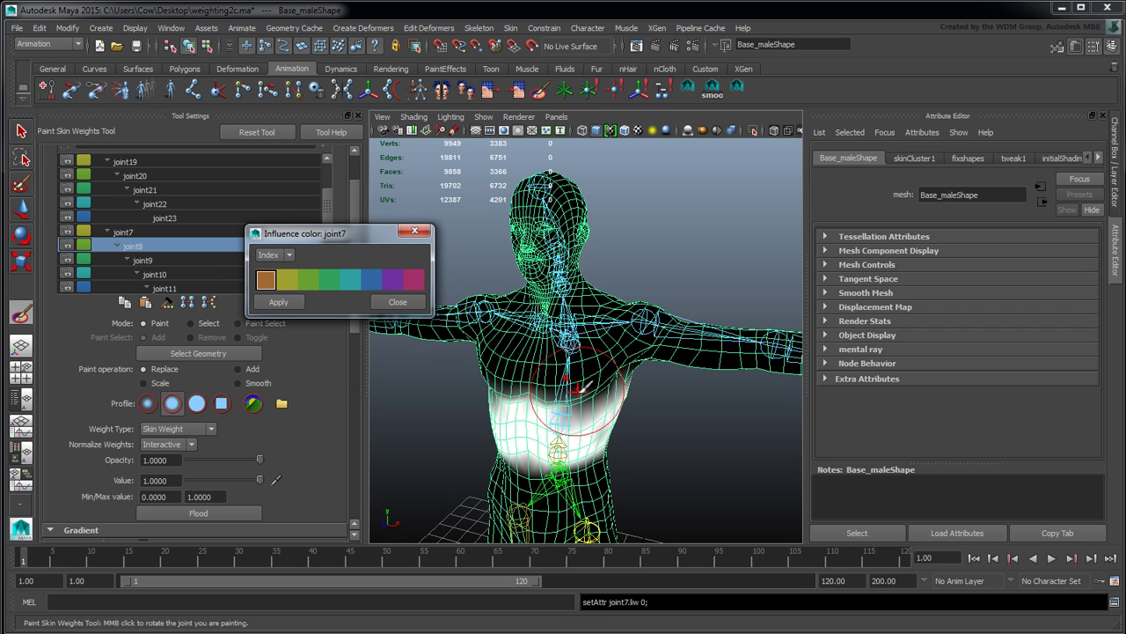
{"action": "left_click", "coordinate": [288, 256]}
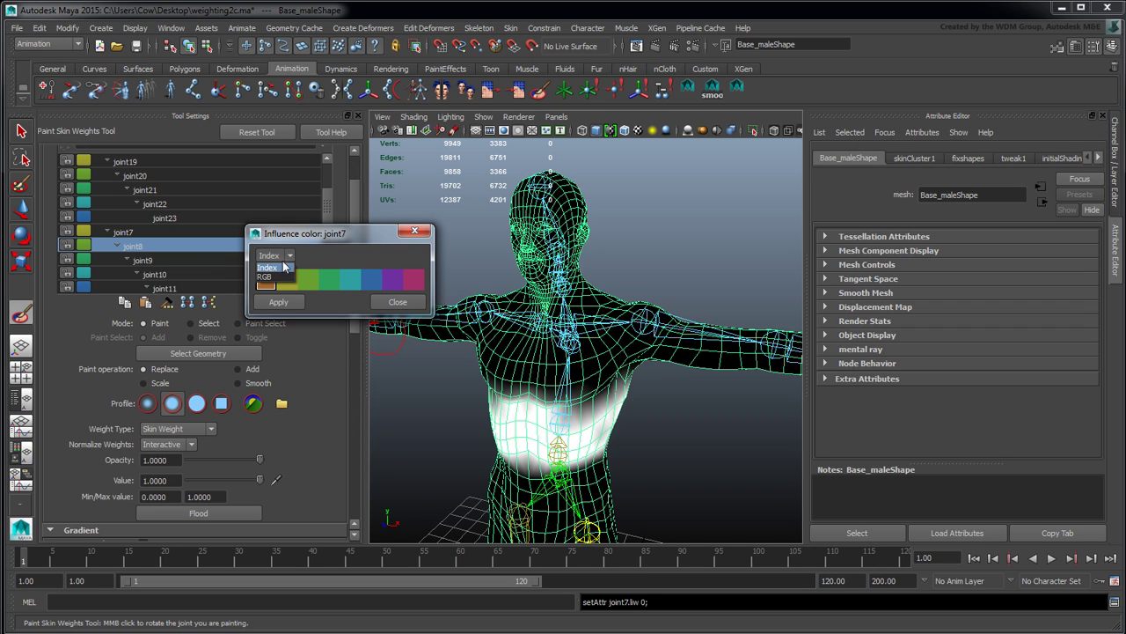
{"action": "left_click", "coordinate": [278, 277]}
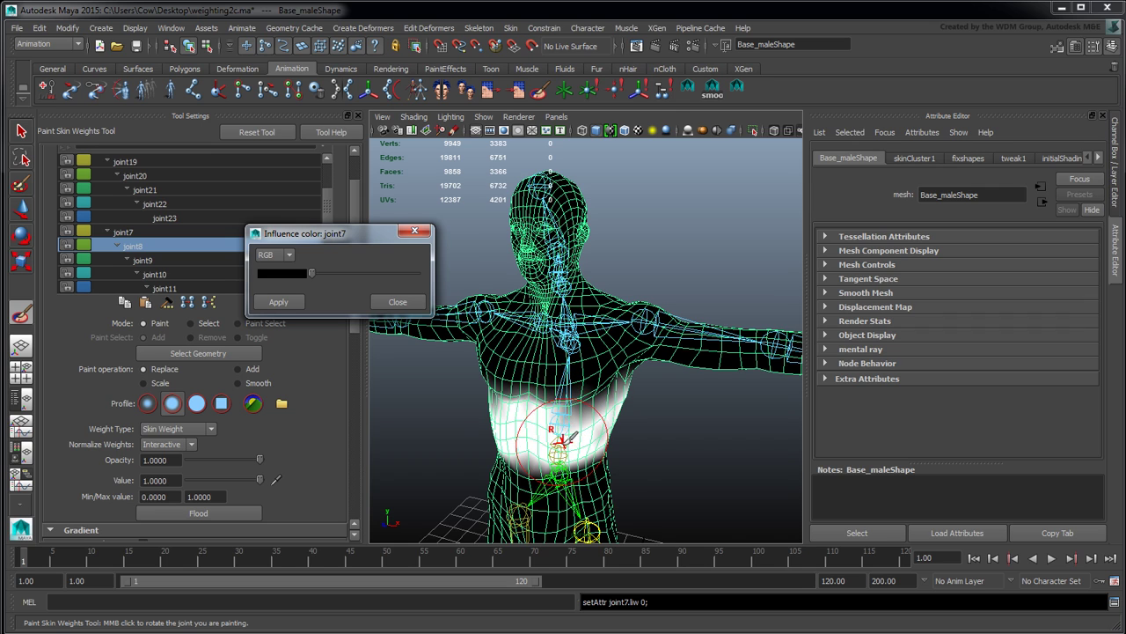
- Paint more weight across the belly, set the colour back to Index, and close the dialog
{"action": "mouse_move", "coordinate": [572, 436]}
{"action": "left_mouse_down"}
{"action": "mouse_move", "coordinate": [533, 398]}
{"action": "mouse_move", "coordinate": [506, 400]}
{"action": "left_mouse_up"}
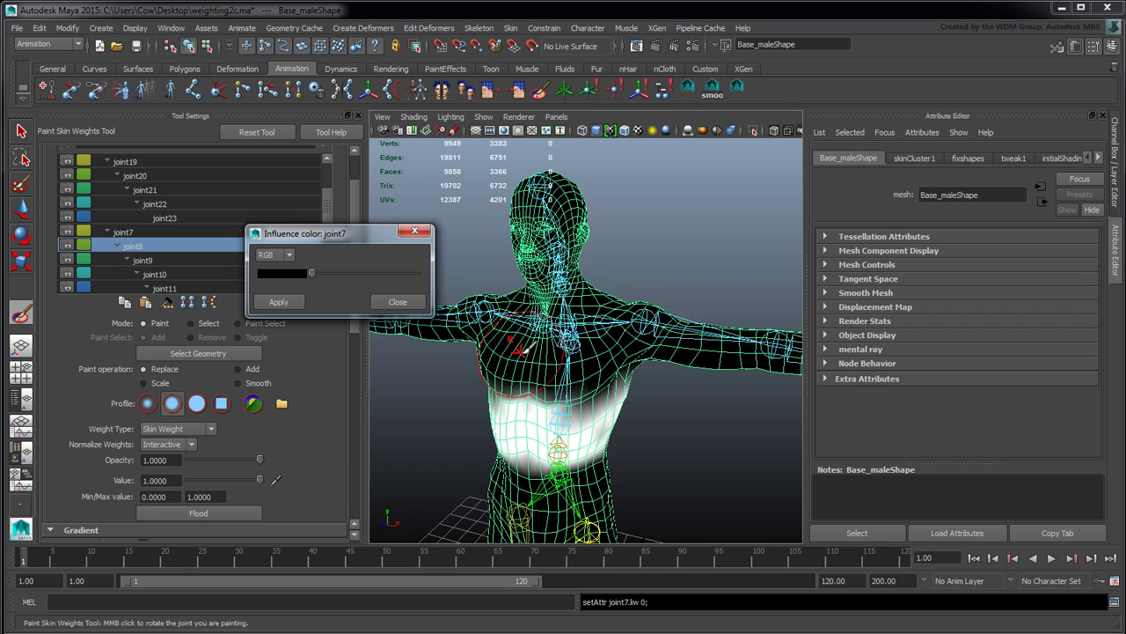
{"action": "left_click", "coordinate": [280, 256]}
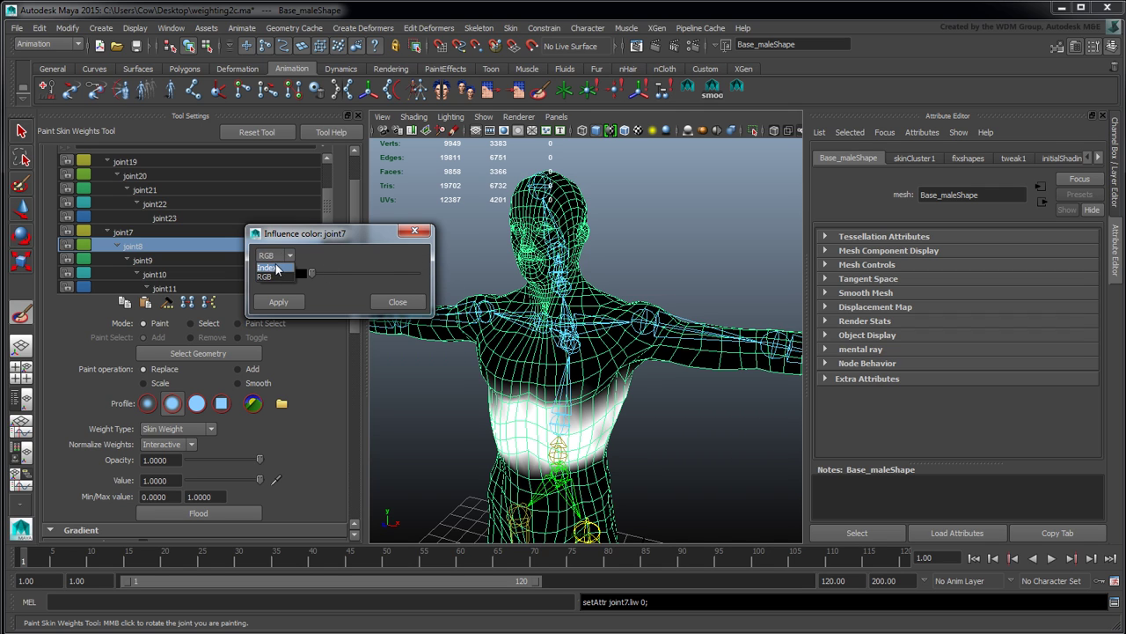
{"action": "left_click", "coordinate": [275, 267]}
{"action": "left_click", "coordinate": [416, 232]}
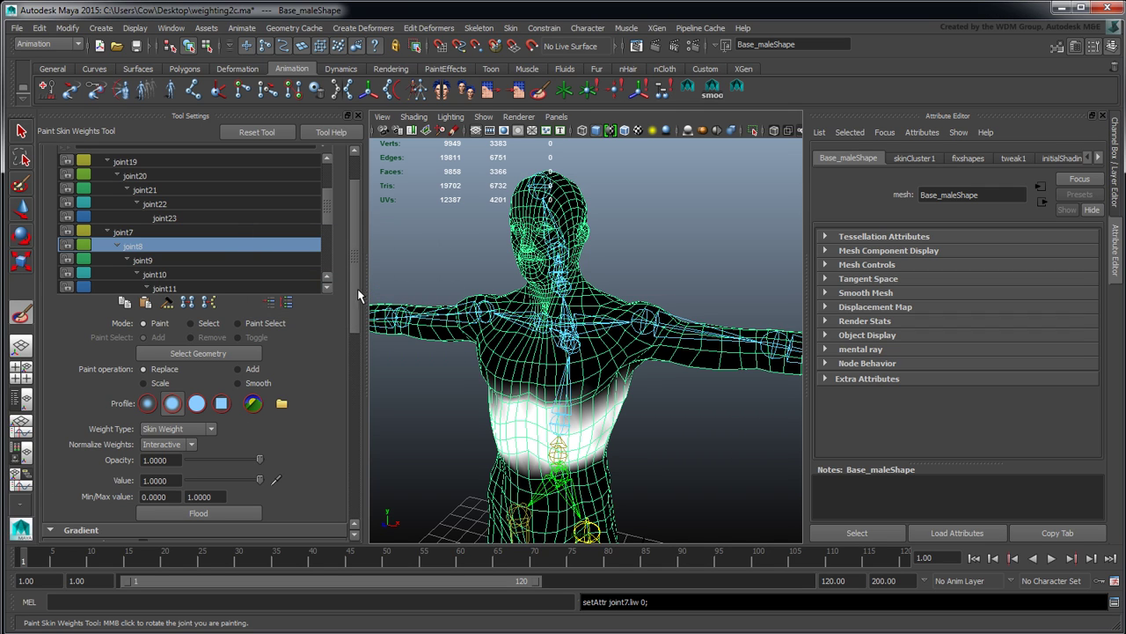
{"action": "scroll", "coordinate": [126, 476], "scroll_direction": "down", "scroll_amount": 5}
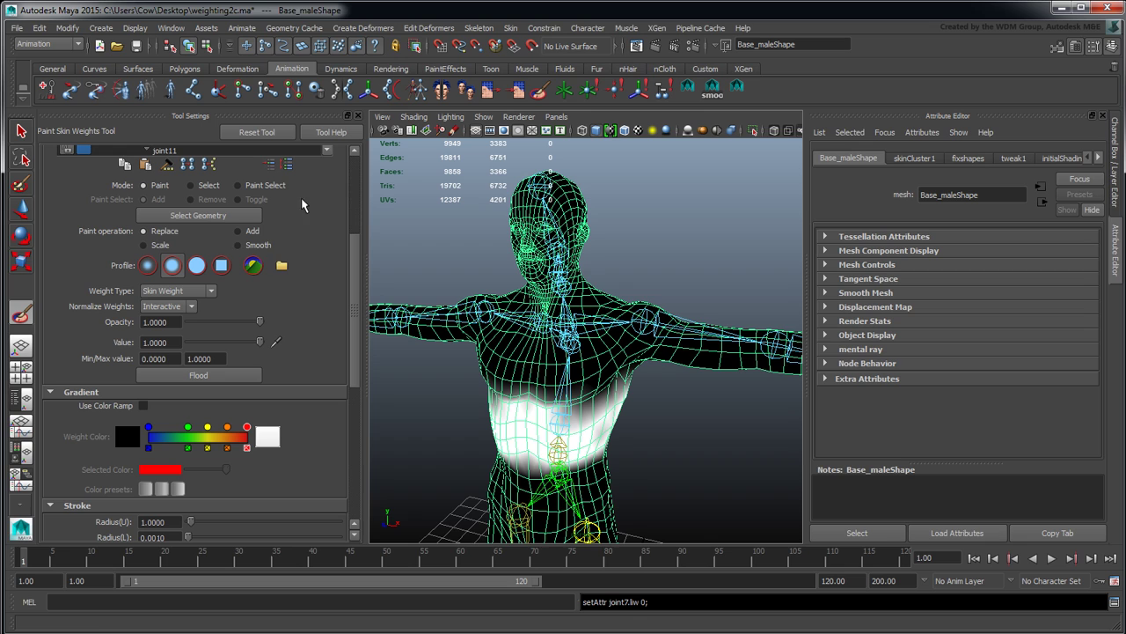
{"action": "scroll", "coordinate": [354, 286], "scroll_direction": "down", "scroll_amount": 1}
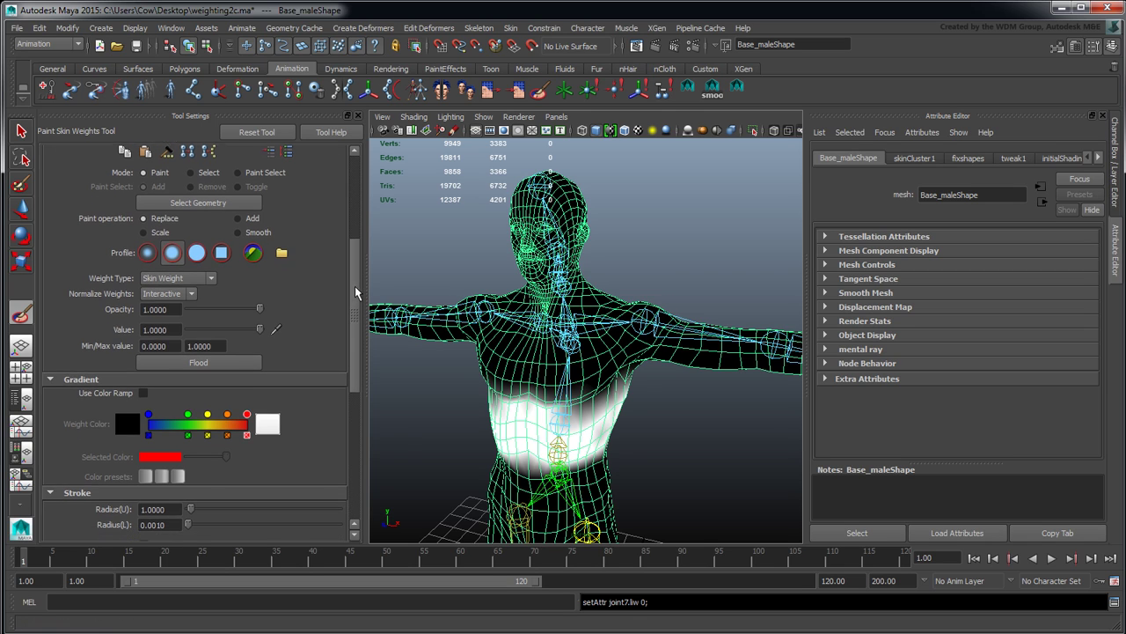
{"action": "scroll", "coordinate": [357, 290], "scroll_direction": "up", "scroll_amount": 2}
{"action": "scroll", "coordinate": [358, 280], "scroll_direction": "up", "scroll_amount": 1}
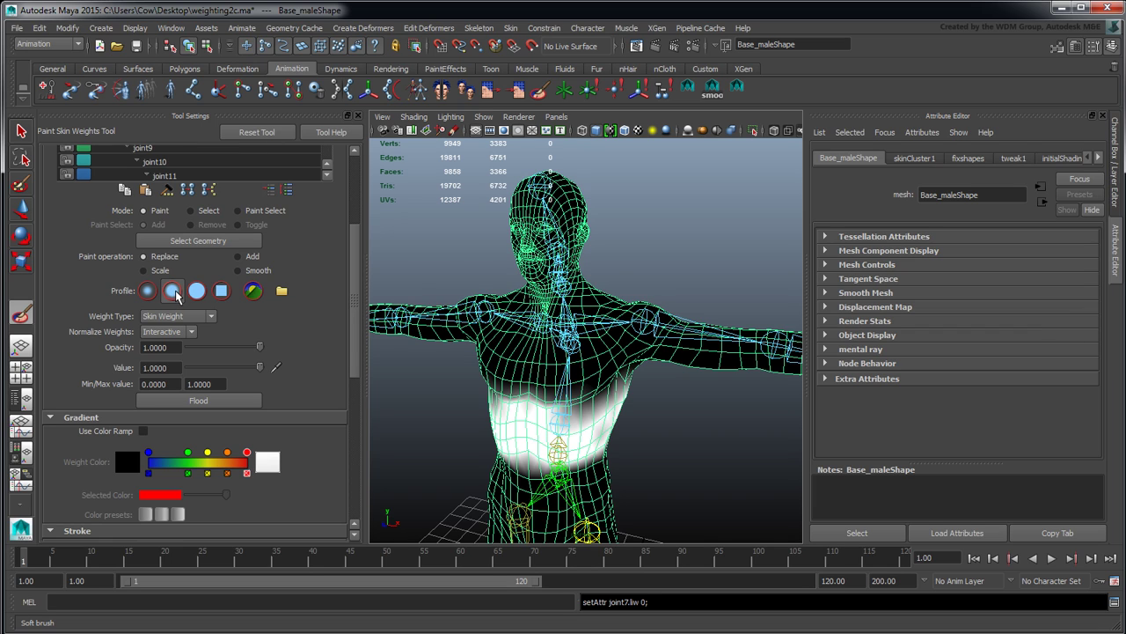
{"action": "left_click", "coordinate": [175, 293]}
{"action": "left_click_drag", "start_coordinate": [354, 307], "coordinate": [361, 320]}
{"action": "left_click", "coordinate": [206, 277]}
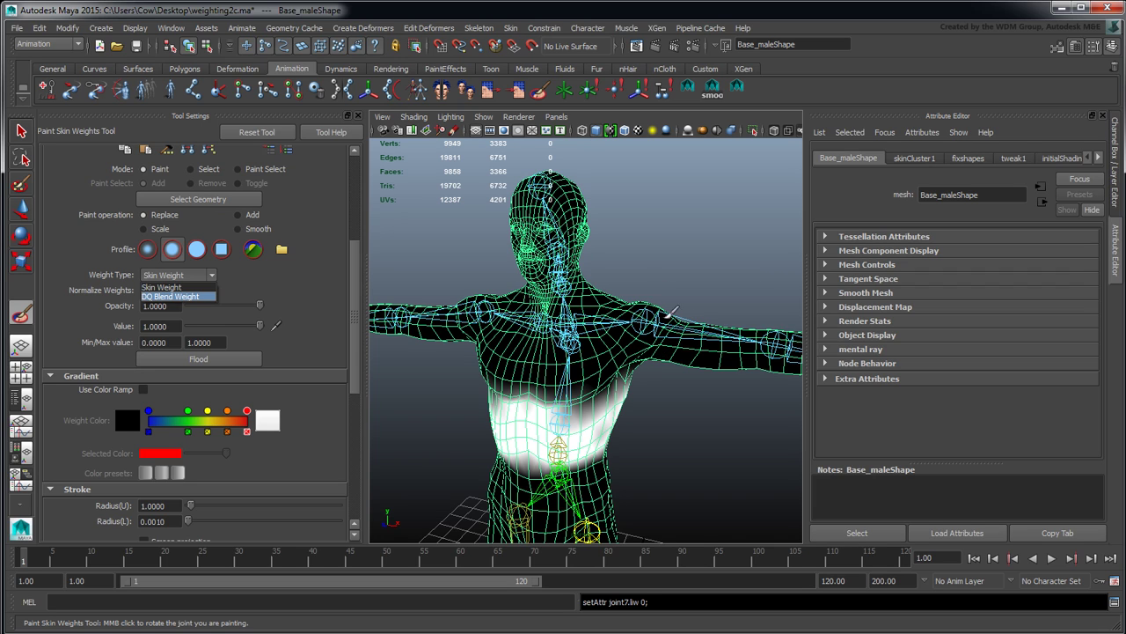
{"action": "left_click", "coordinate": [203, 296]}
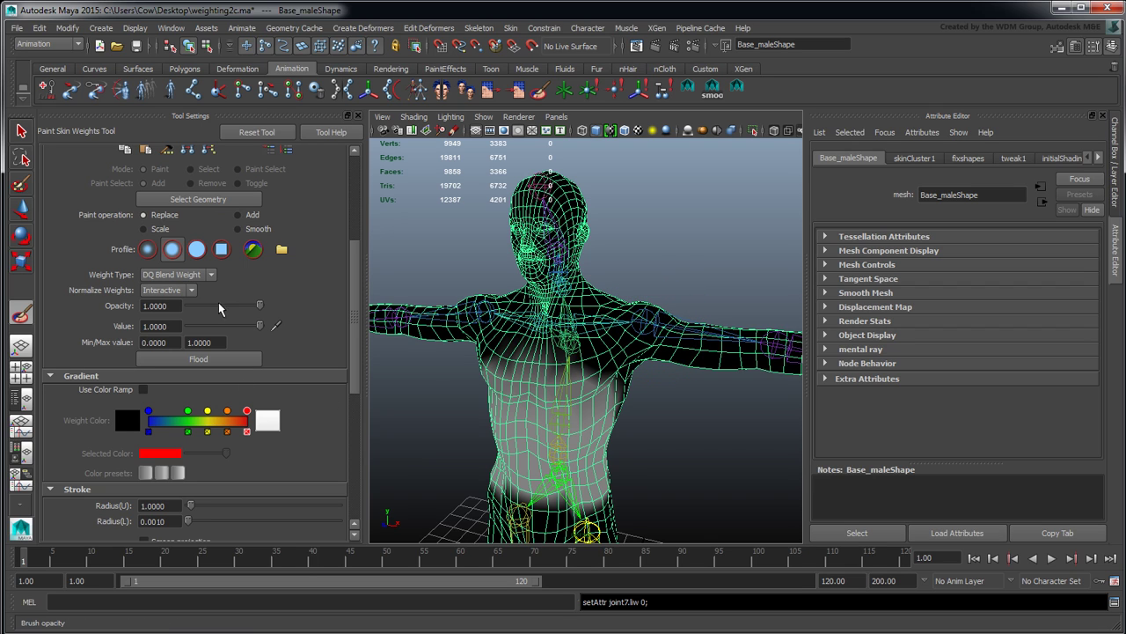
{"action": "left_click", "coordinate": [206, 276]}
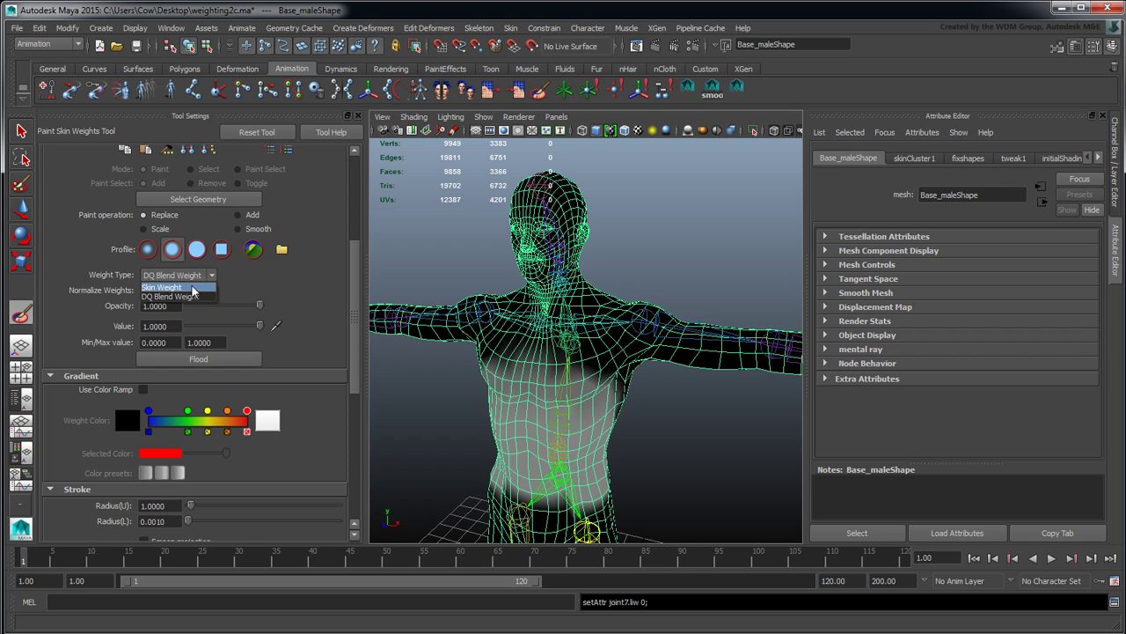
{"action": "left_click", "coordinate": [192, 289]}
{"action": "scroll", "coordinate": [354, 282], "scroll_direction": "down", "scroll_amount": 2}
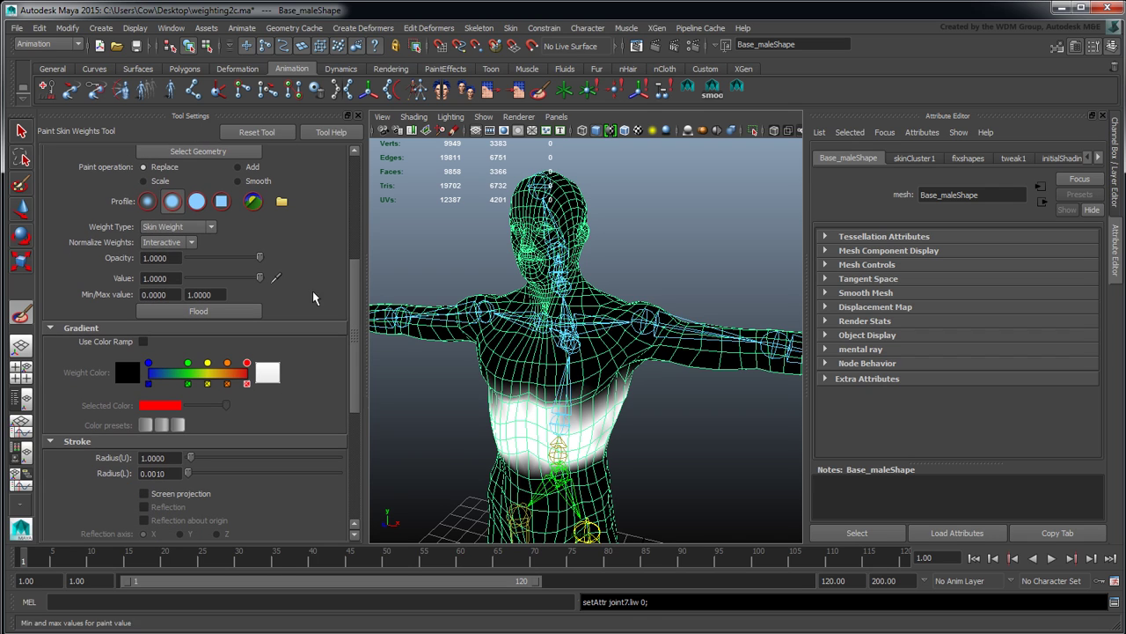
{"action": "scroll", "coordinate": [355, 311], "scroll_direction": "down", "scroll_amount": 1}
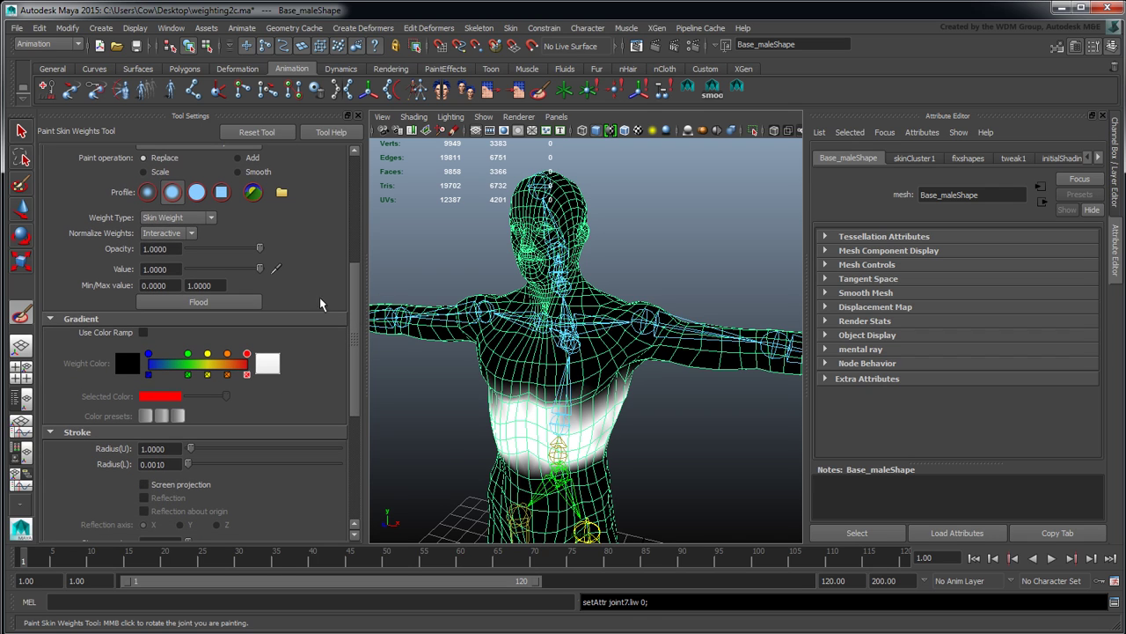
{"action": "left_click", "coordinate": [176, 233]}
{"action": "left_click", "coordinate": [189, 255]}
{"action": "left_click_drag", "start_coordinate": [259, 268], "coordinate": [187, 269]}
{"action": "left_click_drag", "start_coordinate": [187, 268], "coordinate": [261, 269]}
{"action": "scroll", "coordinate": [353, 307], "scroll_direction": "up", "scroll_amount": 1}
{"action": "scroll", "coordinate": [352, 306], "scroll_direction": "up", "scroll_amount": 3}
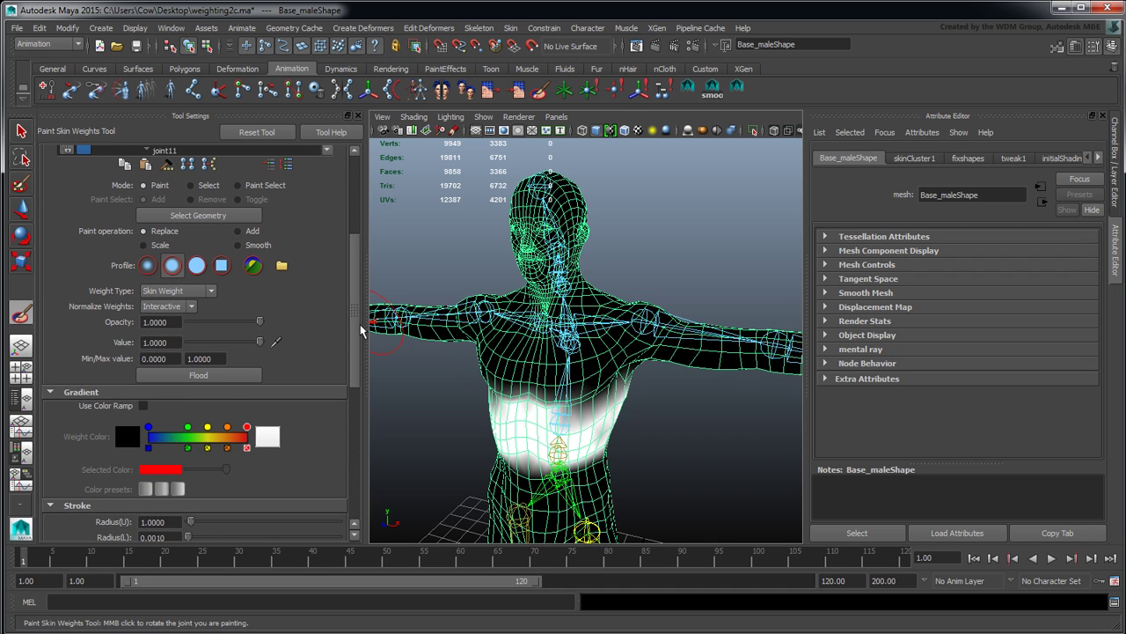
- Toggle the tool Mode between Select and Paint, then reselect the mesh geometry
{"action": "scroll", "coordinate": [357, 330], "scroll_direction": "up", "scroll_amount": 1}
{"action": "scroll", "coordinate": [357, 331], "scroll_direction": "up", "scroll_amount": 8}
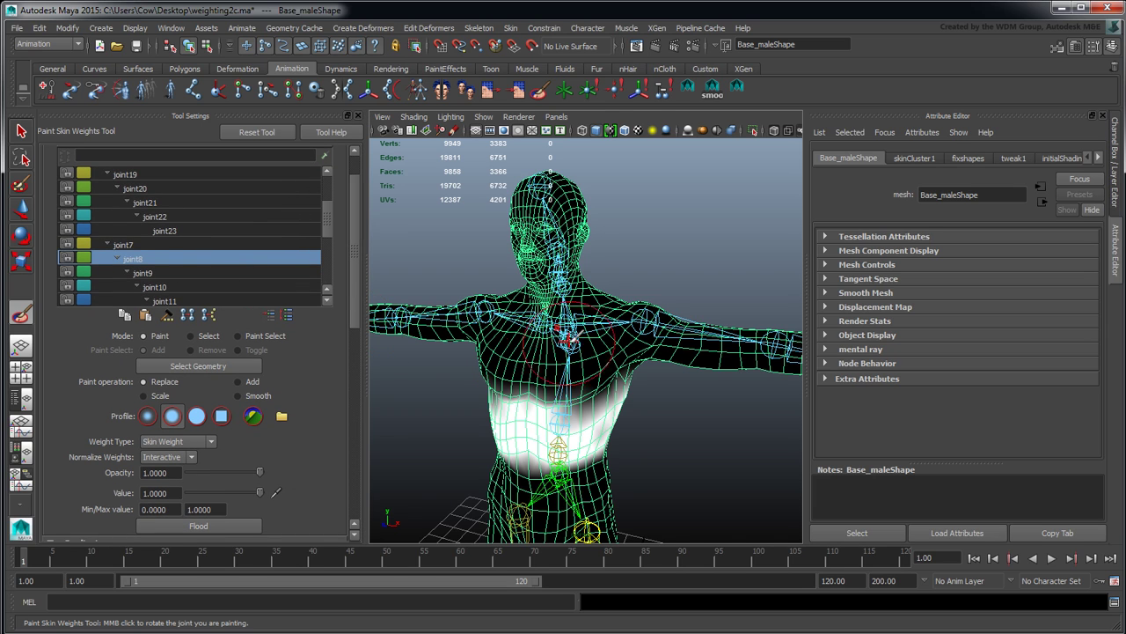
{"action": "right_click_drag", "start_coordinate": [564, 378], "coordinate": [567, 346]}
{"action": "scroll", "coordinate": [358, 271], "scroll_direction": "down", "scroll_amount": 3}
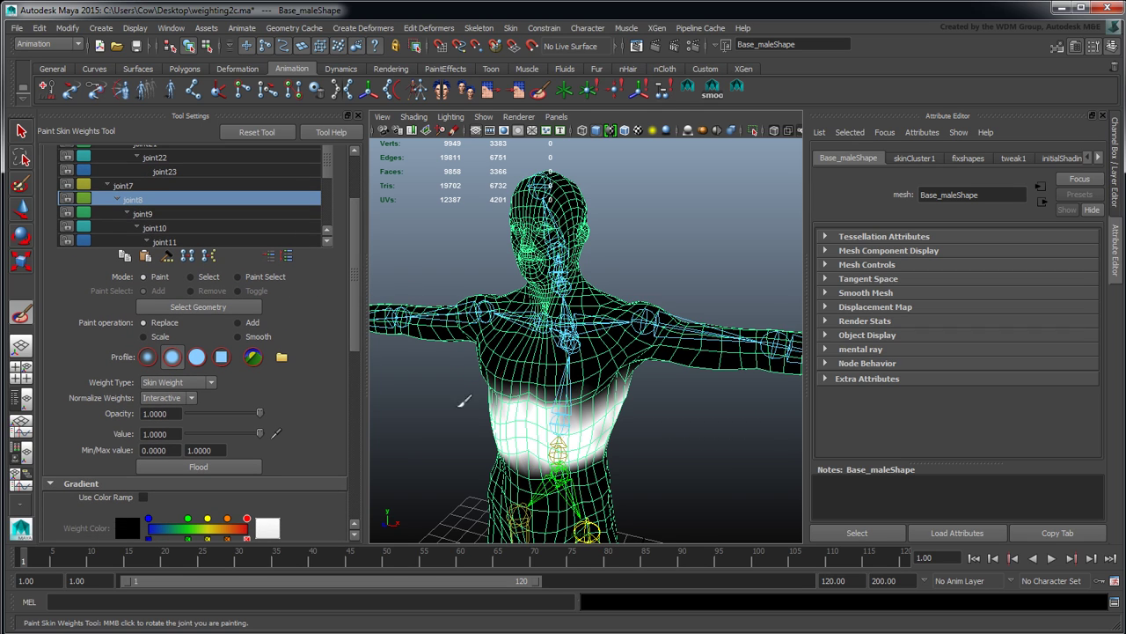
{"action": "left_click", "coordinate": [211, 280]}
{"action": "left_click", "coordinate": [150, 280]}
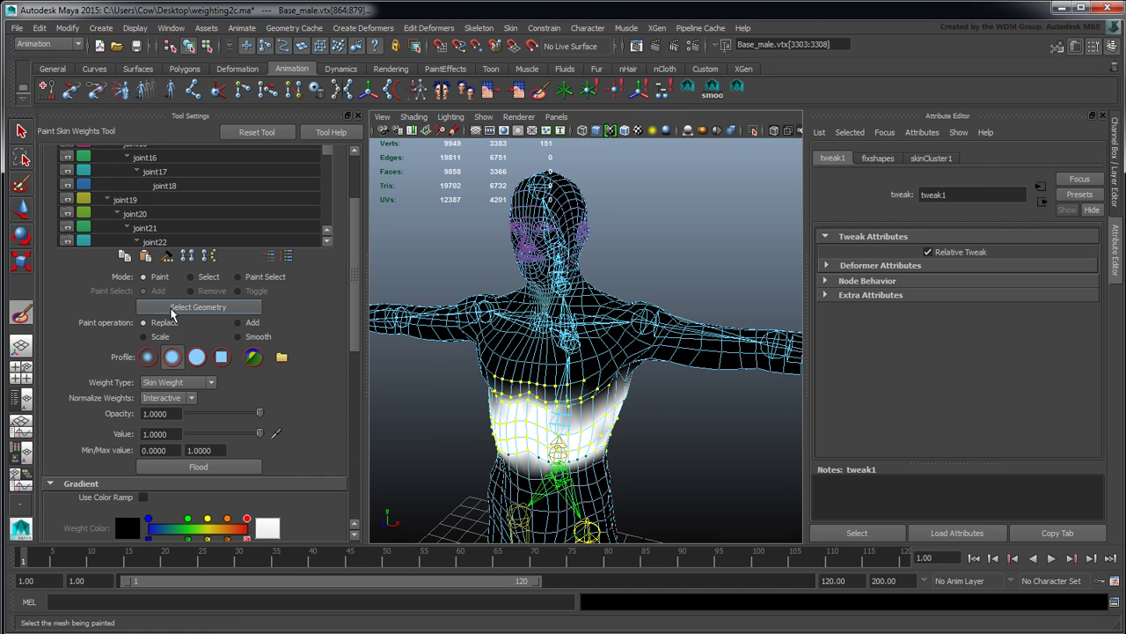
{"action": "left_click", "coordinate": [172, 308]}
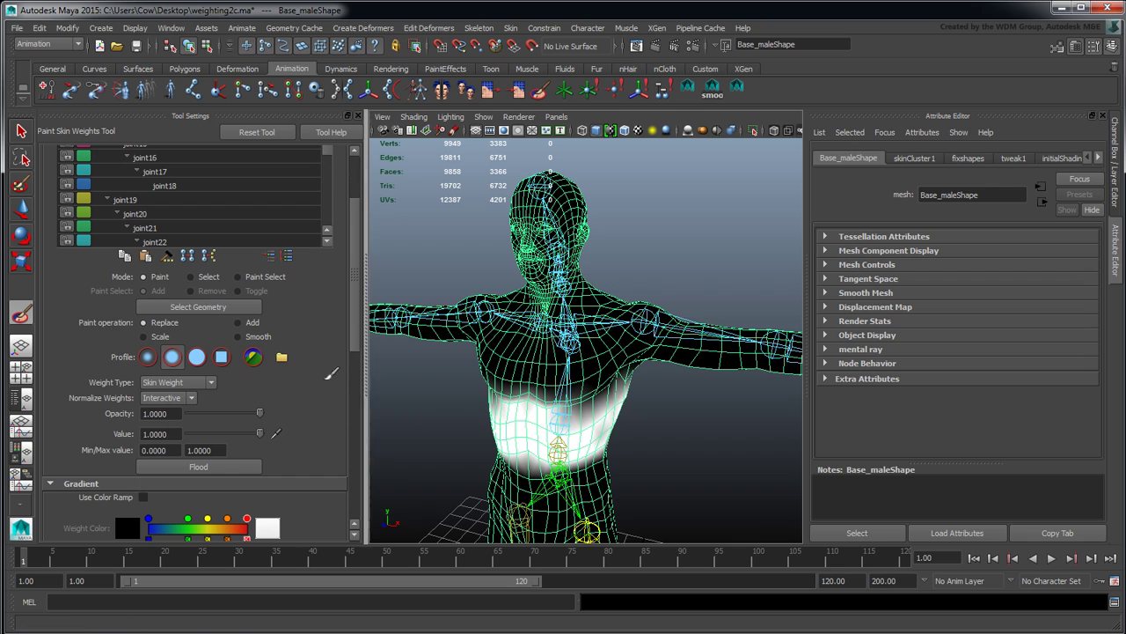
- Set Mode to Select and pick joint7 in the skeleton
{"action": "mouse_move", "coordinate": [528, 370]}
{"action": "right_mouse_down"}
{"action": "mouse_move", "coordinate": [559, 370]}
{"action": "mouse_move", "coordinate": [466, 387]}
{"action": "mouse_move", "coordinate": [532, 366]}
{"action": "right_mouse_up"}
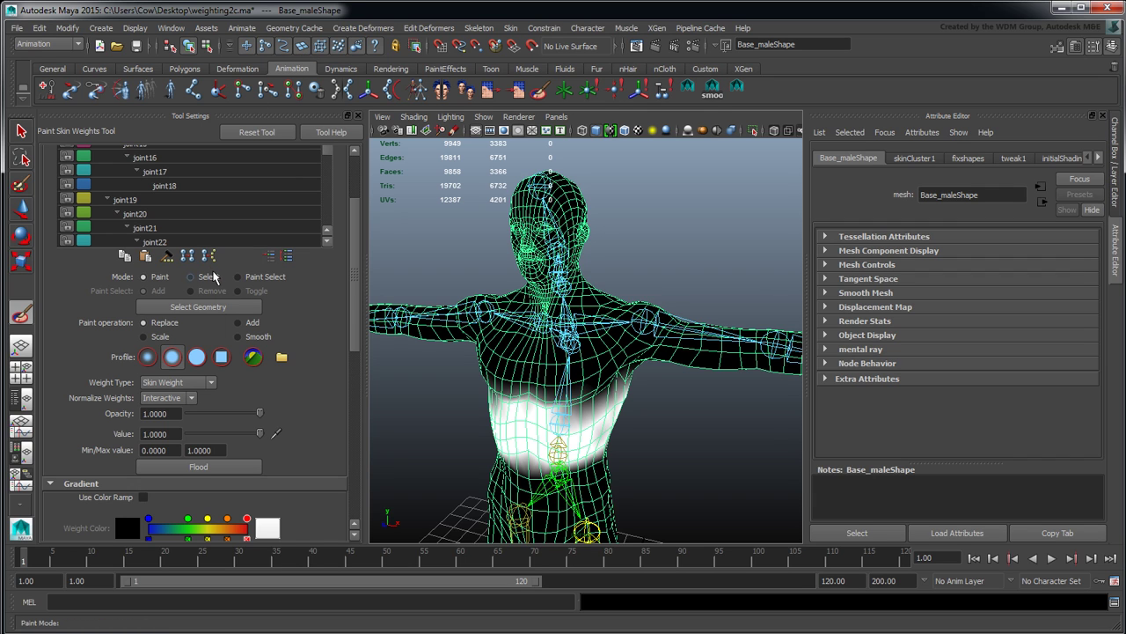
{"action": "left_click", "coordinate": [208, 276]}
{"action": "left_click", "coordinate": [225, 301]}
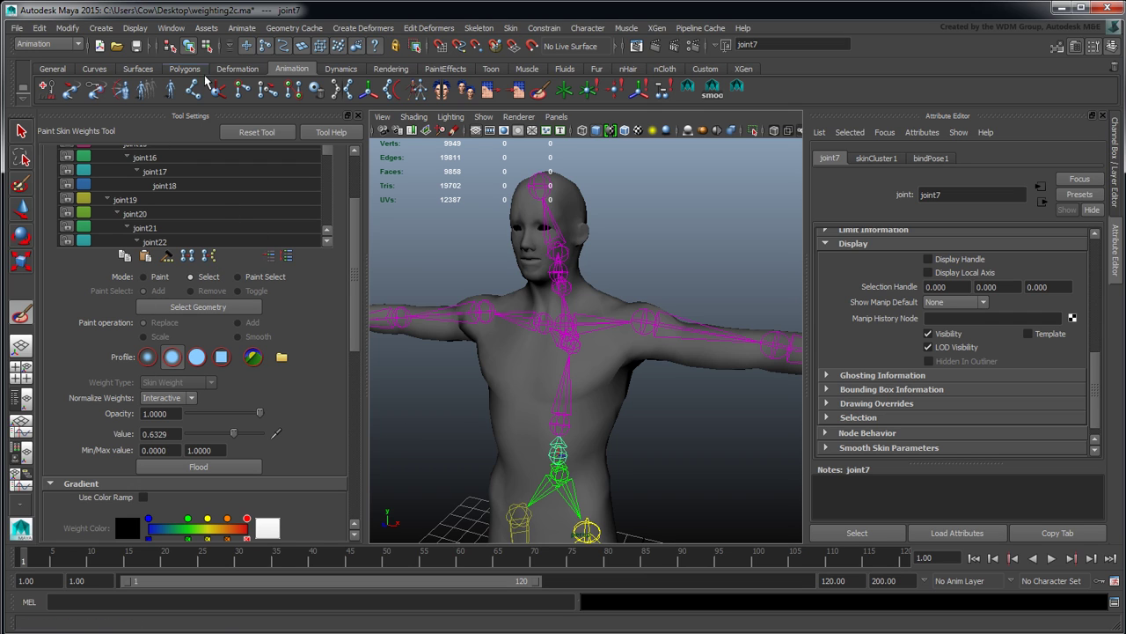
- Clear the joint selection, reselect Base_maleShape, and set Mode to Select
{"action": "left_click", "coordinate": [207, 48]}
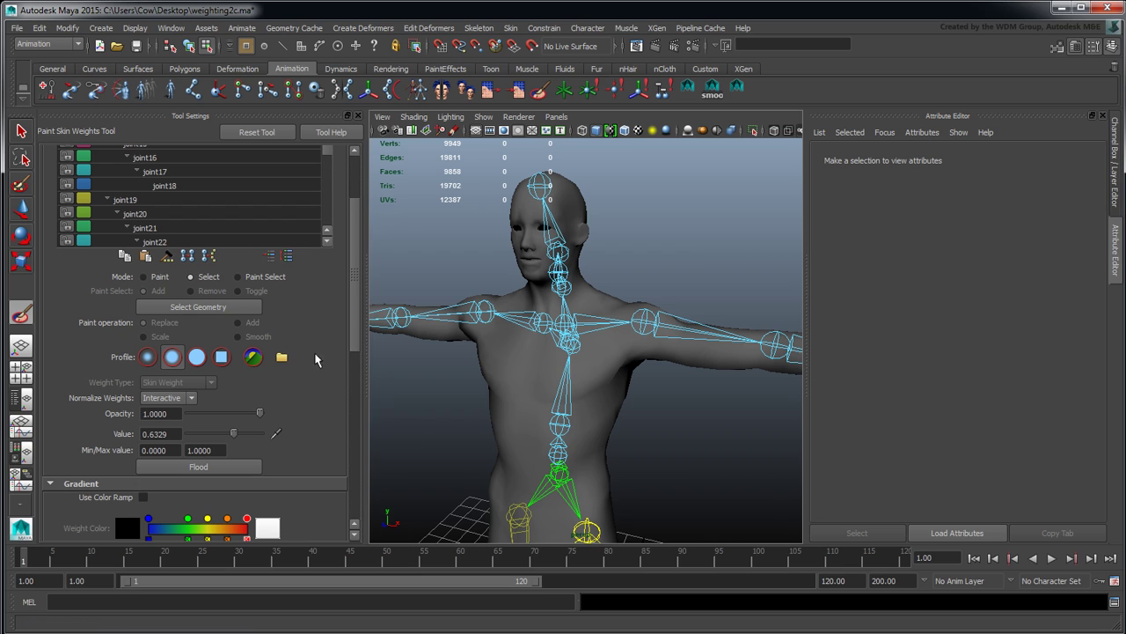
{"action": "left_click", "coordinate": [220, 306]}
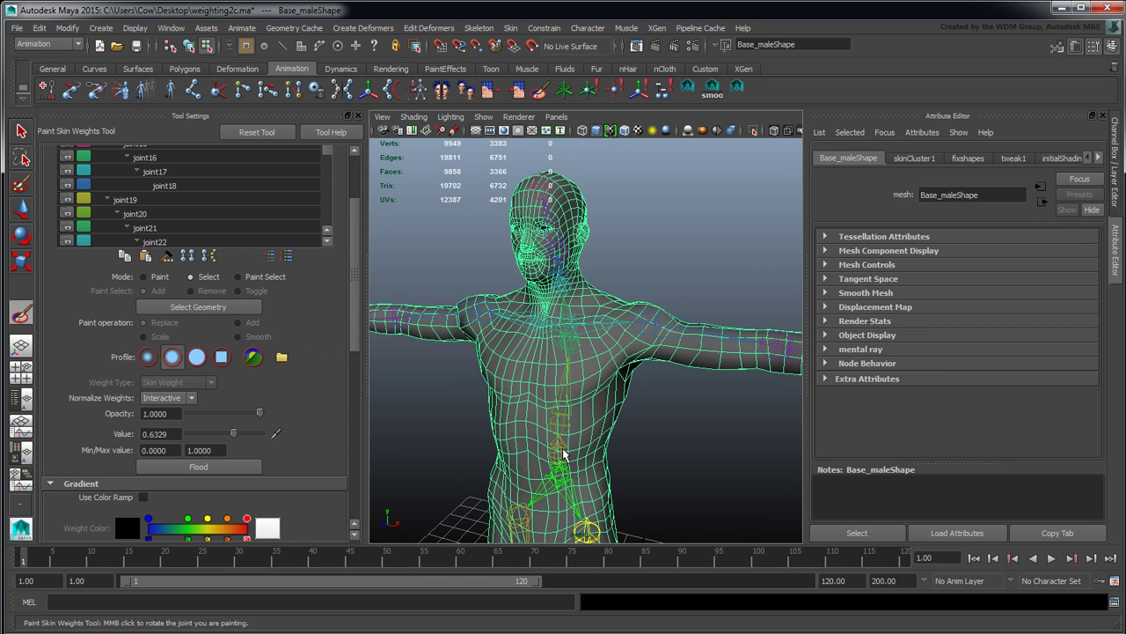
{"action": "left_click", "coordinate": [161, 277]}
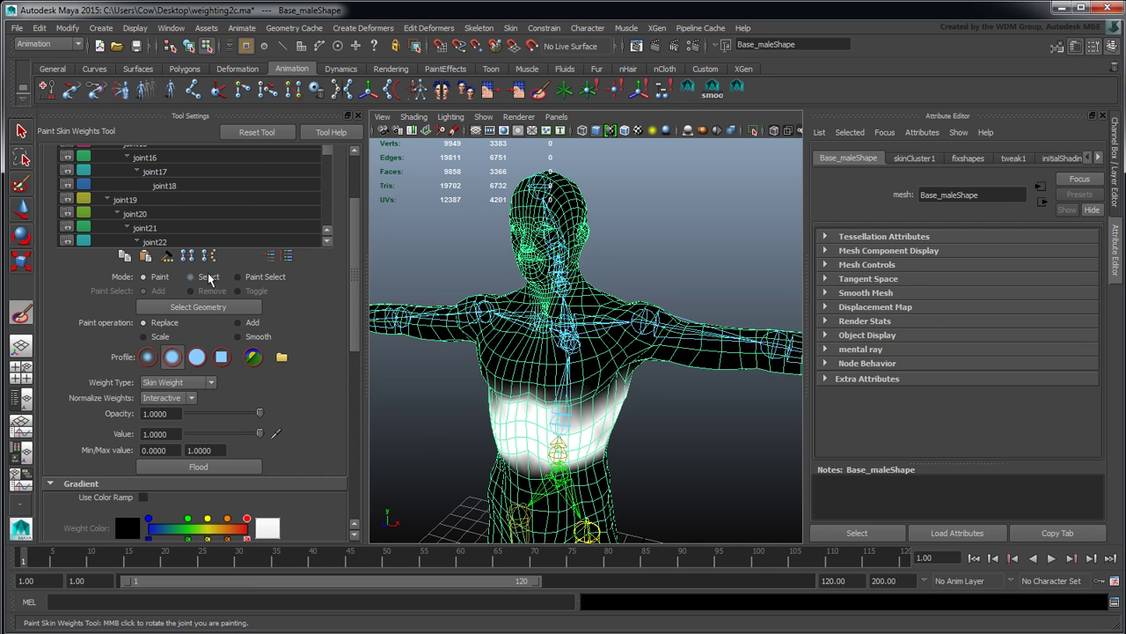
{"action": "left_click", "coordinate": [208, 278]}
- Select chest then abdomen vertices, then return to Paint mode on the whole mesh
{"action": "left_click_drag", "start_coordinate": [464, 339], "coordinate": [635, 389]}
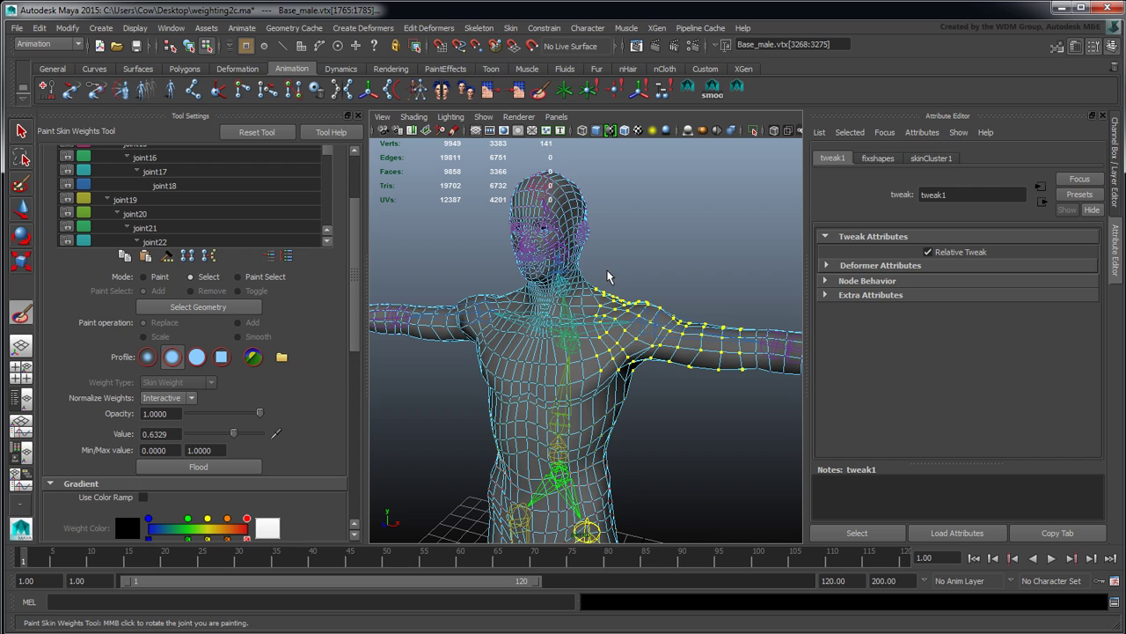
{"action": "left_click_drag", "start_coordinate": [479, 347], "coordinate": [634, 445]}
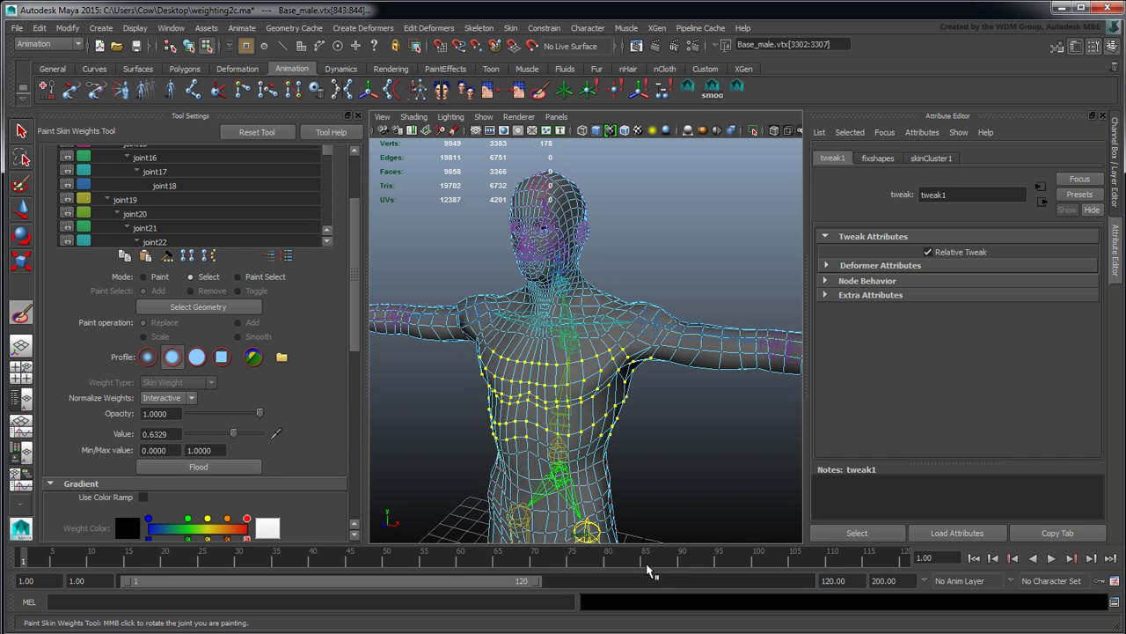
{"action": "left_click", "coordinate": [160, 278]}
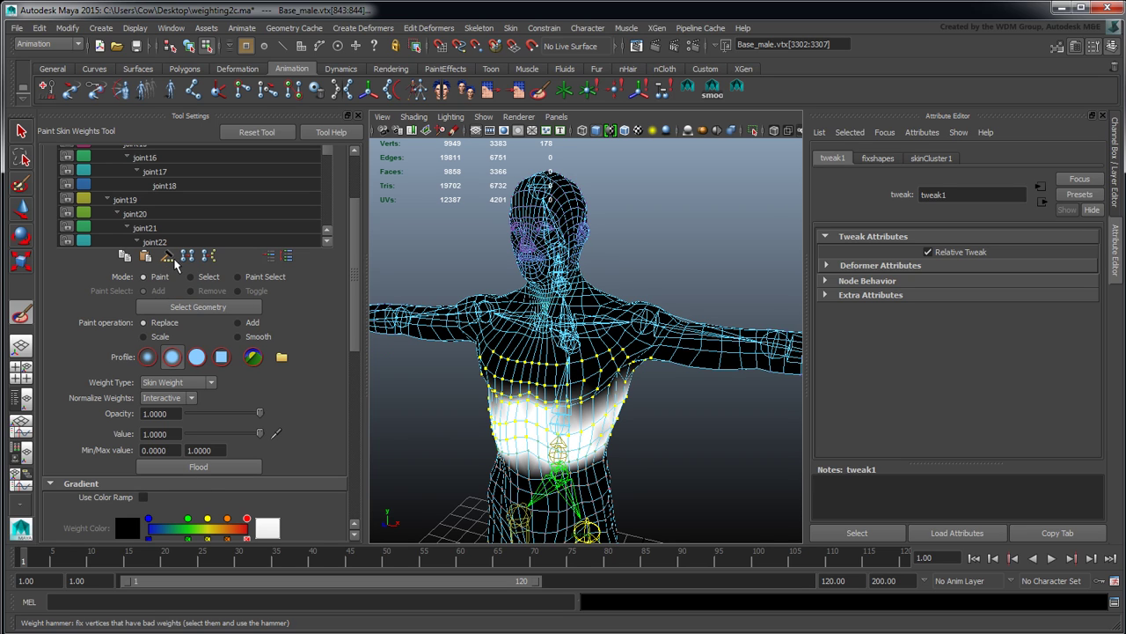
{"action": "left_click", "coordinate": [195, 308]}
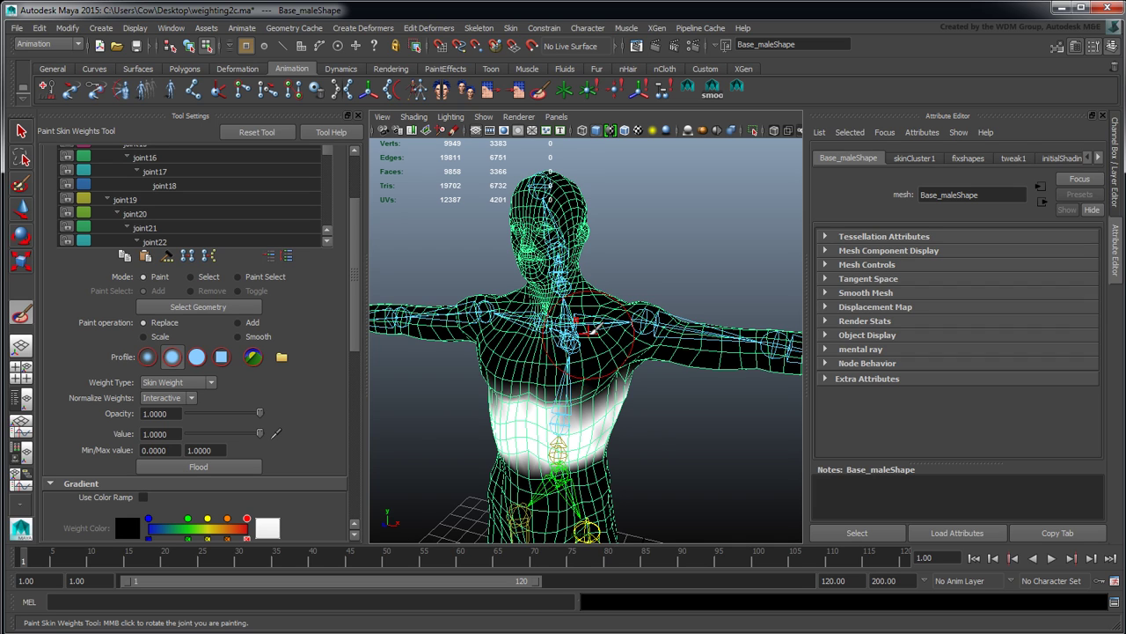
- Turn Use Color Ramp on, then off again to keep weights shown in white
{"action": "scroll", "coordinate": [359, 293], "scroll_direction": "down", "scroll_amount": 3}
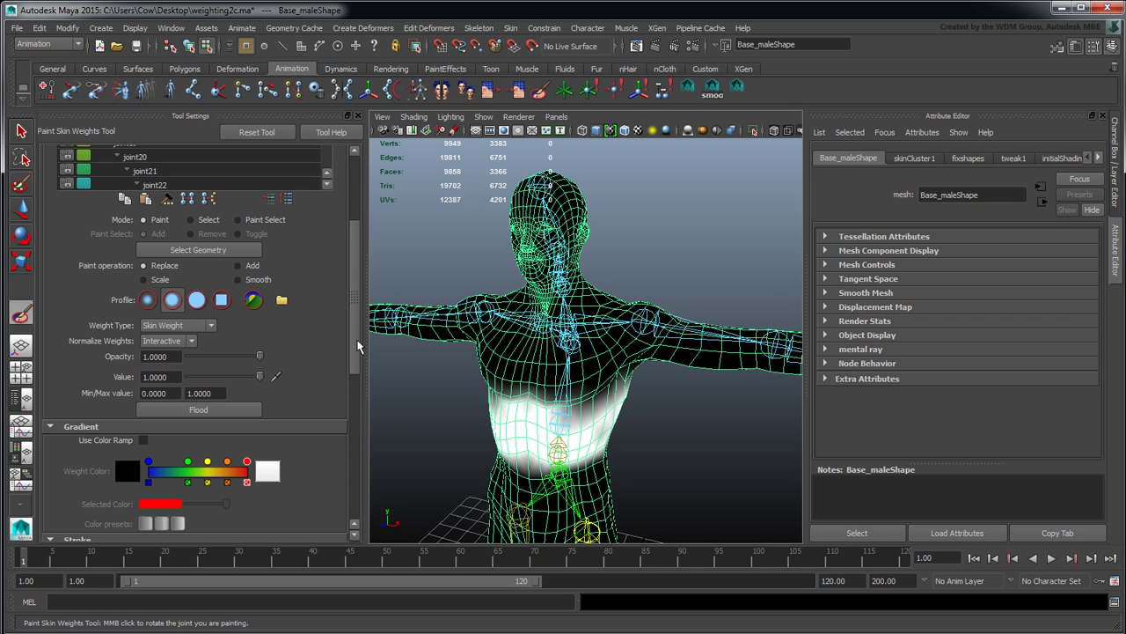
{"action": "left_click_drag", "start_coordinate": [357, 345], "coordinate": [360, 427]}
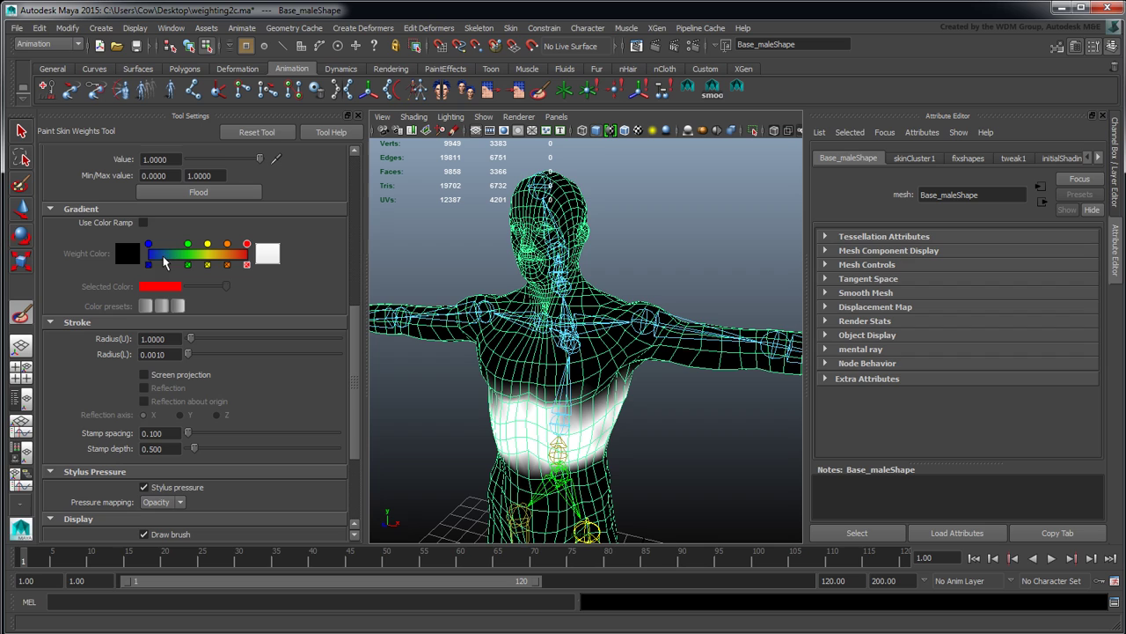
{"action": "left_click", "coordinate": [143, 223]}
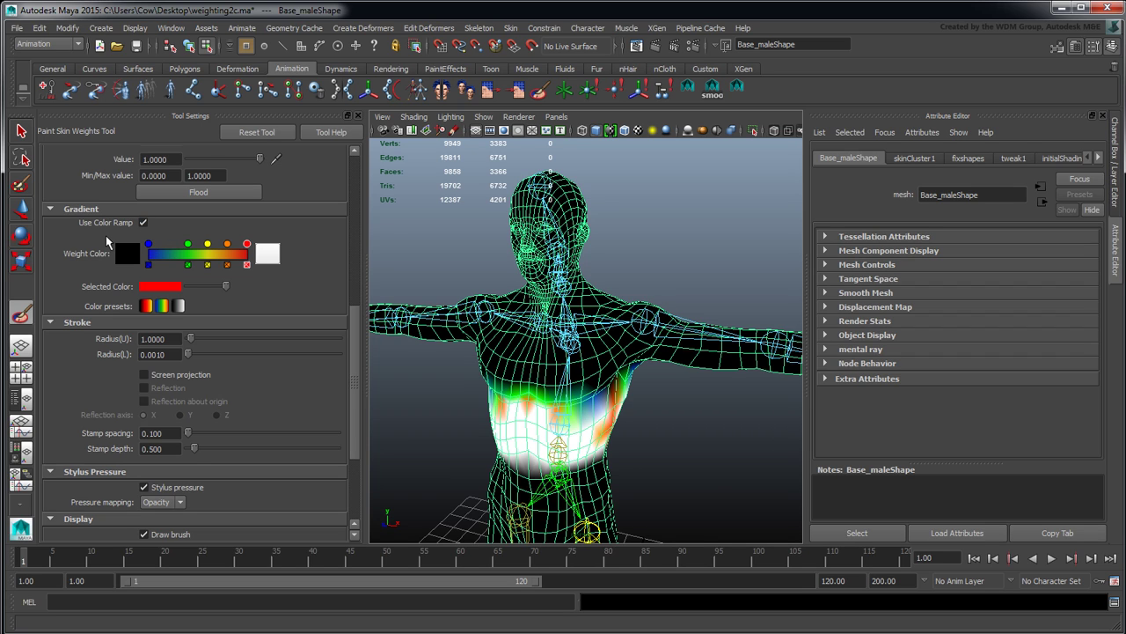
{"action": "left_click", "coordinate": [143, 223]}
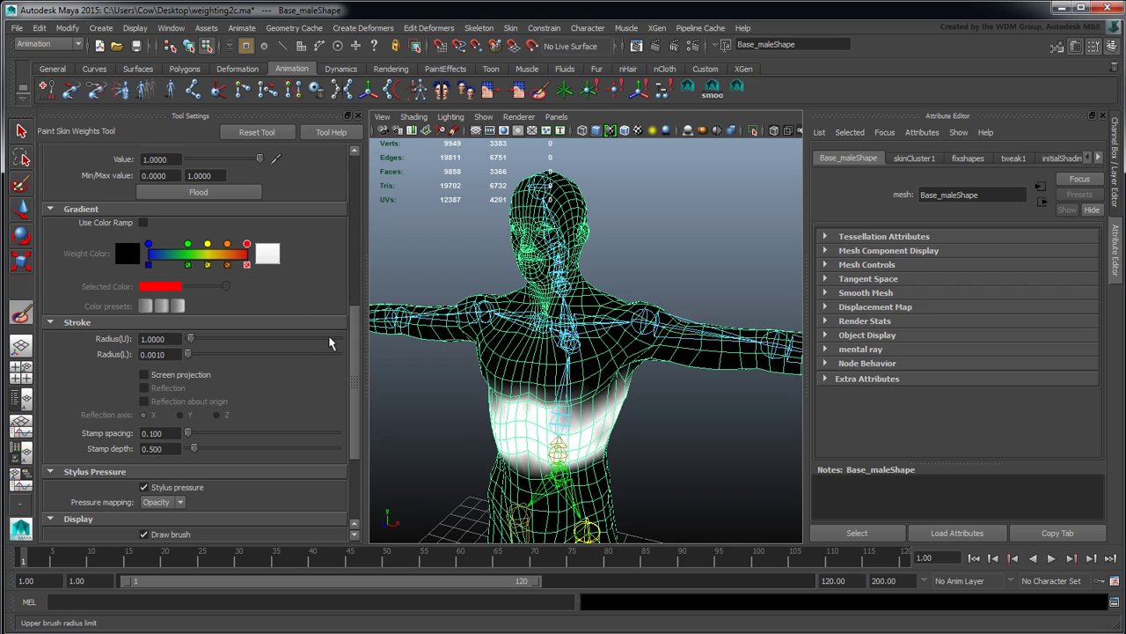
- Set the paint Value to 0.1
{"action": "scroll", "coordinate": [343, 361], "scroll_direction": "up", "scroll_amount": 4}
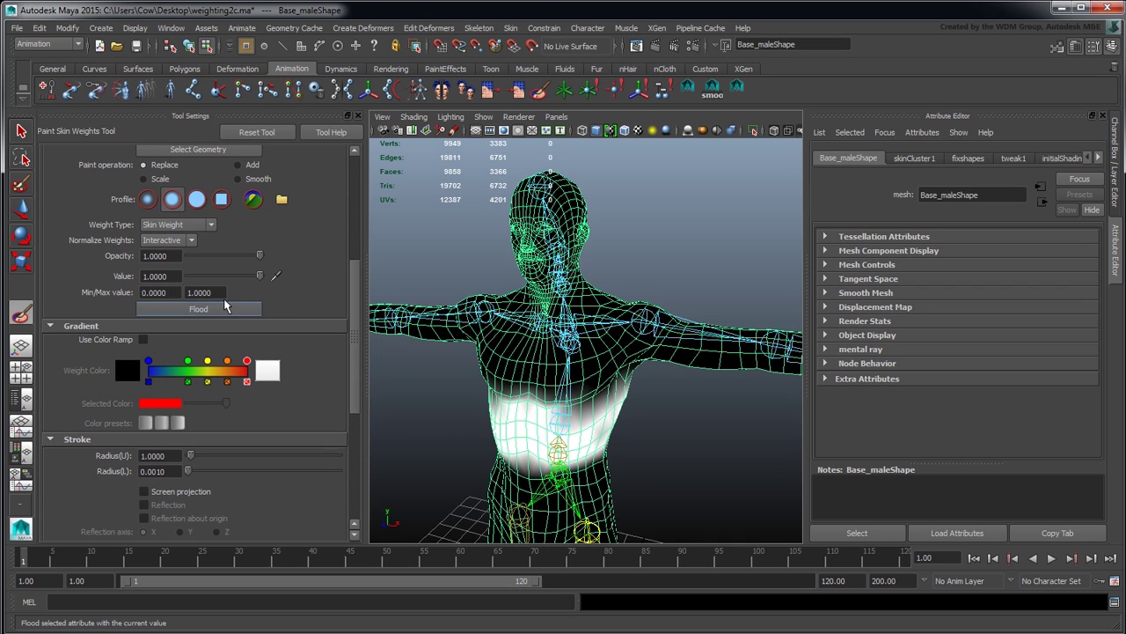
{"action": "double_click", "coordinate": [178, 276]}
{"action": "type", "text": "."}
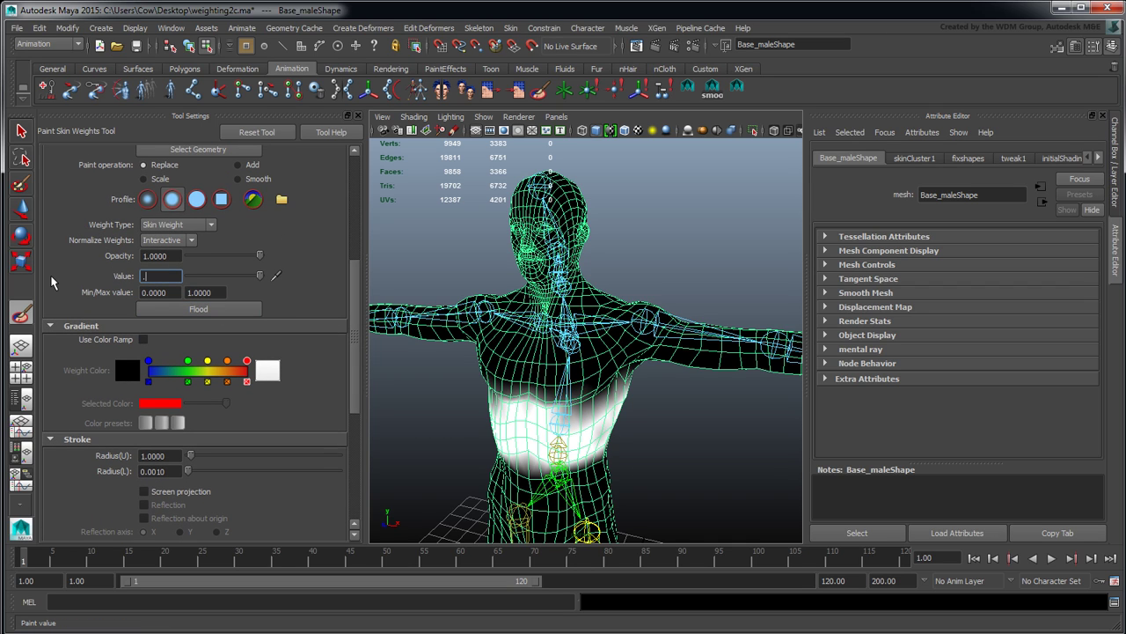
{"action": "type", "text": "1"}
{"action": "key", "text": "Return"}
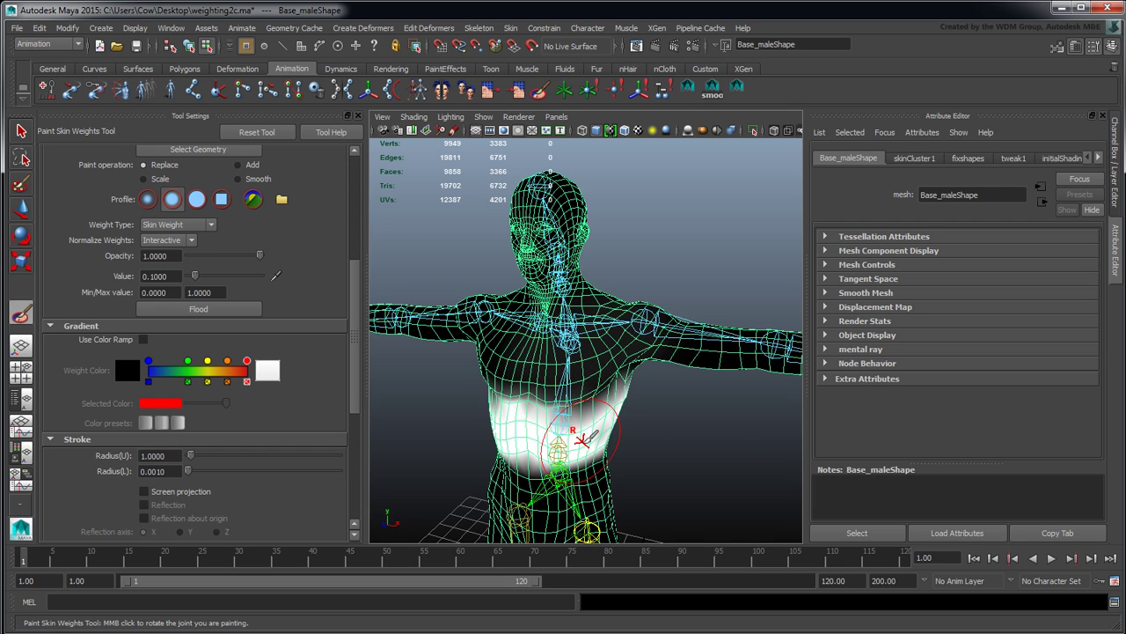
- Enable Use Color Ramp and open Prune Weights Options with a 0.1 threshold
{"action": "left_click", "coordinate": [145, 340]}
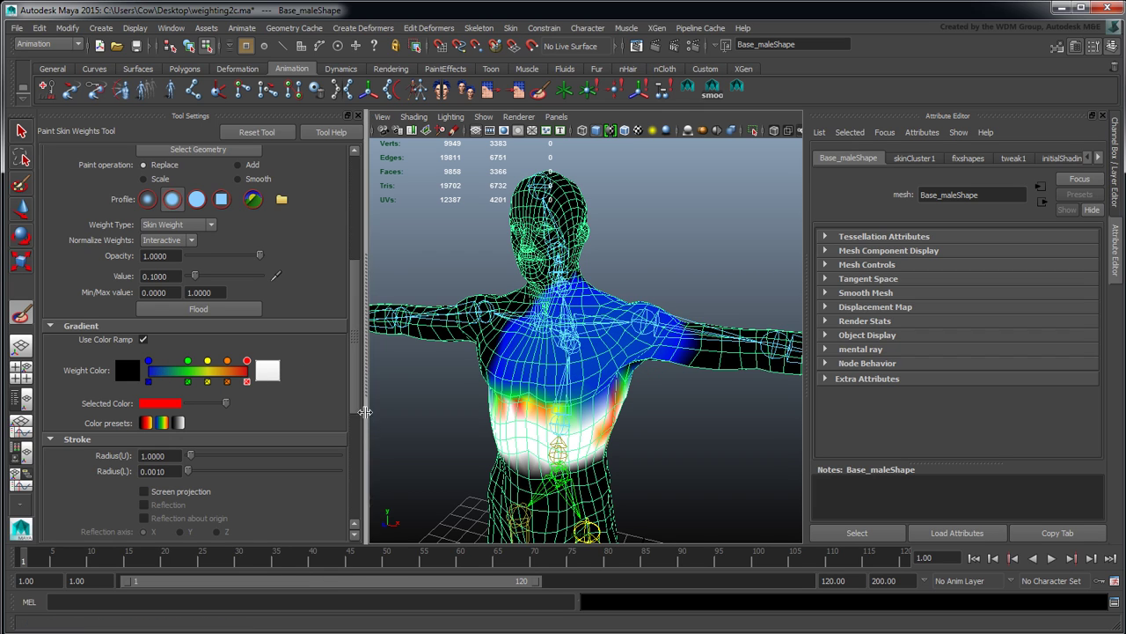
{"action": "scroll", "coordinate": [357, 420], "scroll_direction": "down", "scroll_amount": 2}
{"action": "scroll", "coordinate": [358, 420], "scroll_direction": "down", "scroll_amount": 1}
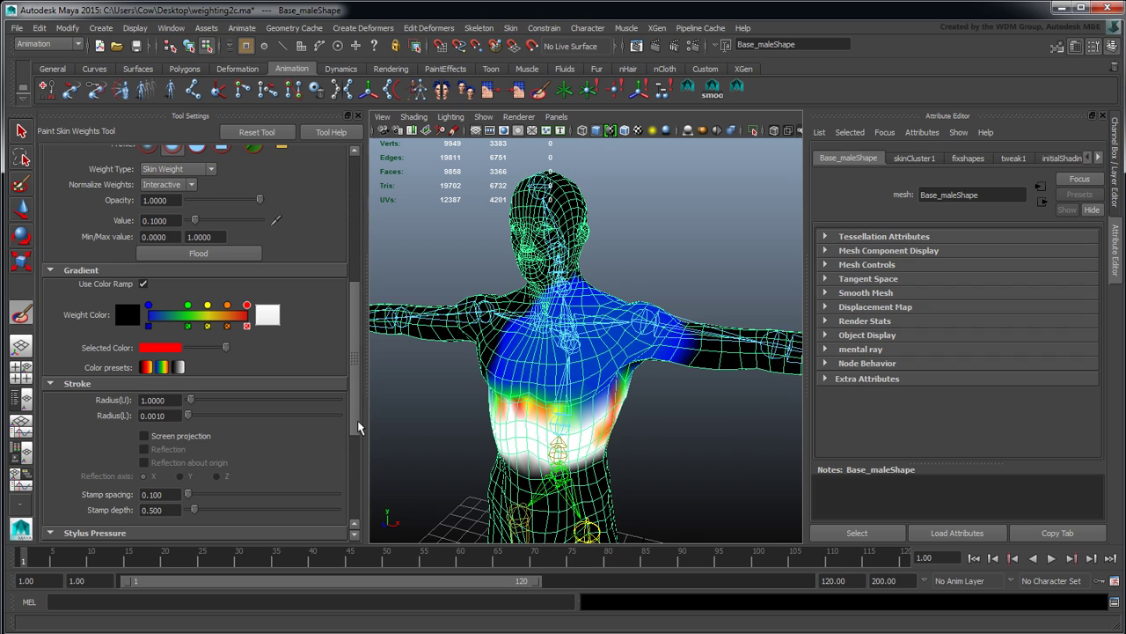
{"action": "scroll", "coordinate": [357, 427], "scroll_direction": "down", "scroll_amount": 1}
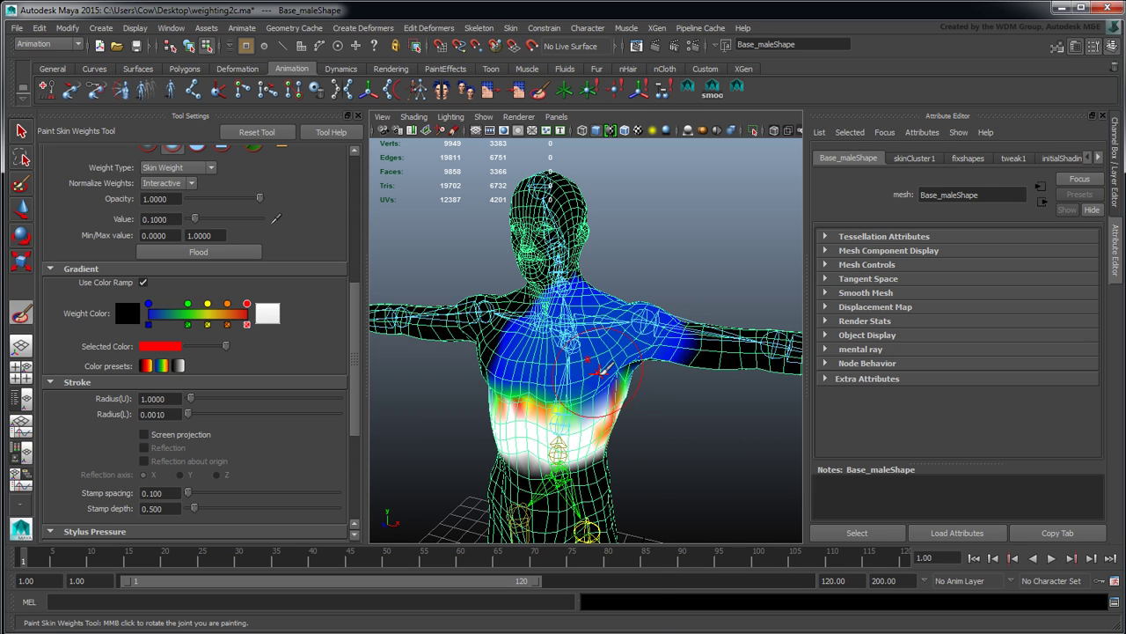
{"action": "mouse_move", "coordinate": [599, 372]}
{"action": "right_mouse_down"}
{"action": "mouse_move", "coordinate": [598, 607]}
{"action": "mouse_move", "coordinate": [656, 606]}
{"action": "right_mouse_up"}
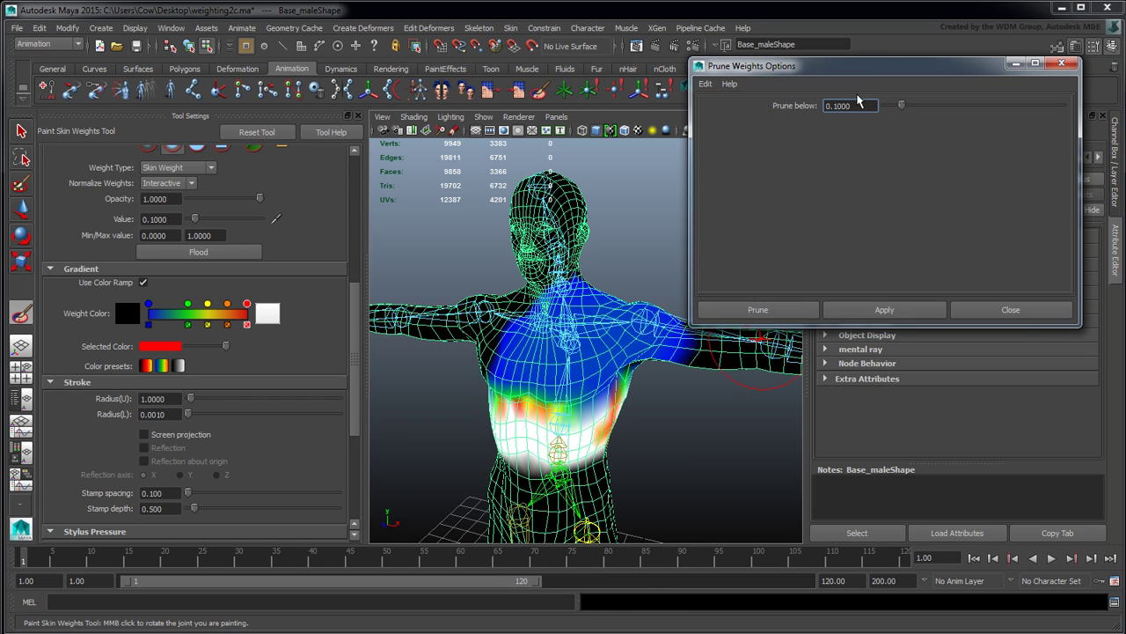
- Prune weights below 0.1, then paint a stroke over the chest and abdomen
{"action": "left_click_drag", "start_coordinate": [858, 76], "coordinate": [828, 71]}
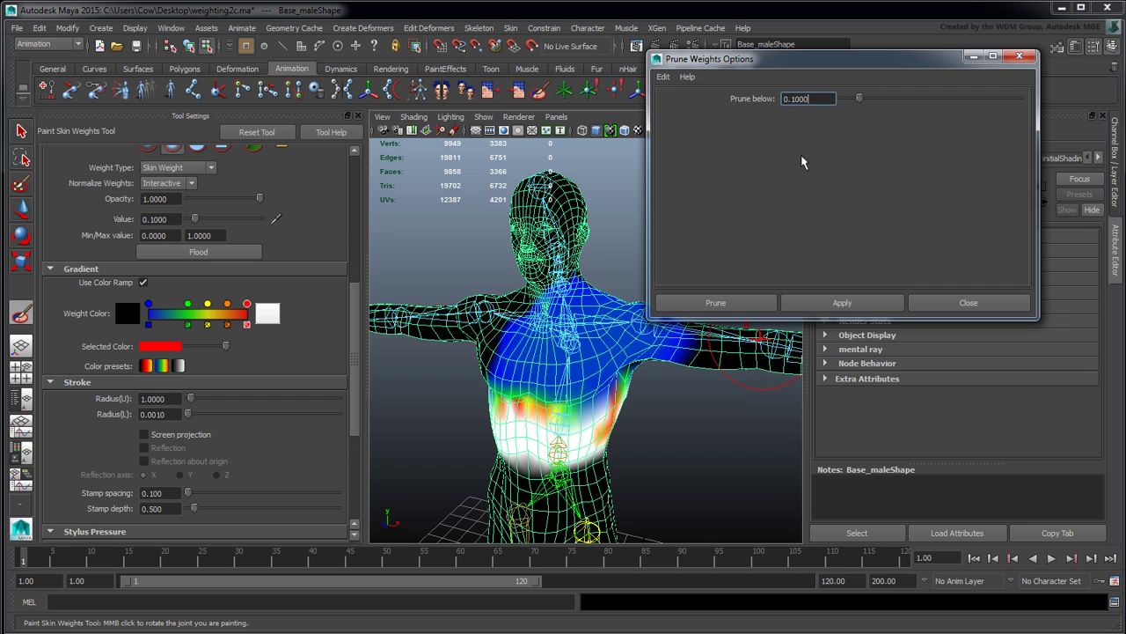
{"action": "left_click", "coordinate": [737, 303]}
{"action": "mouse_move", "coordinate": [567, 346]}
{"action": "left_mouse_down"}
{"action": "mouse_move", "coordinate": [563, 457]}
{"action": "mouse_move", "coordinate": [570, 324]}
{"action": "mouse_move", "coordinate": [555, 437]}
{"action": "mouse_move", "coordinate": [538, 328]}
{"action": "mouse_move", "coordinate": [554, 356]}
{"action": "mouse_move", "coordinate": [567, 348]}
{"action": "mouse_move", "coordinate": [562, 366]}
{"action": "mouse_move", "coordinate": [553, 328]}
{"action": "mouse_move", "coordinate": [556, 350]}
{"action": "mouse_move", "coordinate": [629, 327]}
{"action": "mouse_move", "coordinate": [611, 361]}
{"action": "mouse_move", "coordinate": [550, 356]}
{"action": "mouse_move", "coordinate": [561, 327]}
{"action": "mouse_move", "coordinate": [547, 343]}
{"action": "mouse_move", "coordinate": [550, 377]}
{"action": "mouse_move", "coordinate": [531, 299]}
{"action": "mouse_move", "coordinate": [557, 312]}
{"action": "mouse_move", "coordinate": [579, 359]}
{"action": "mouse_move", "coordinate": [551, 394]}
{"action": "left_mouse_up"}
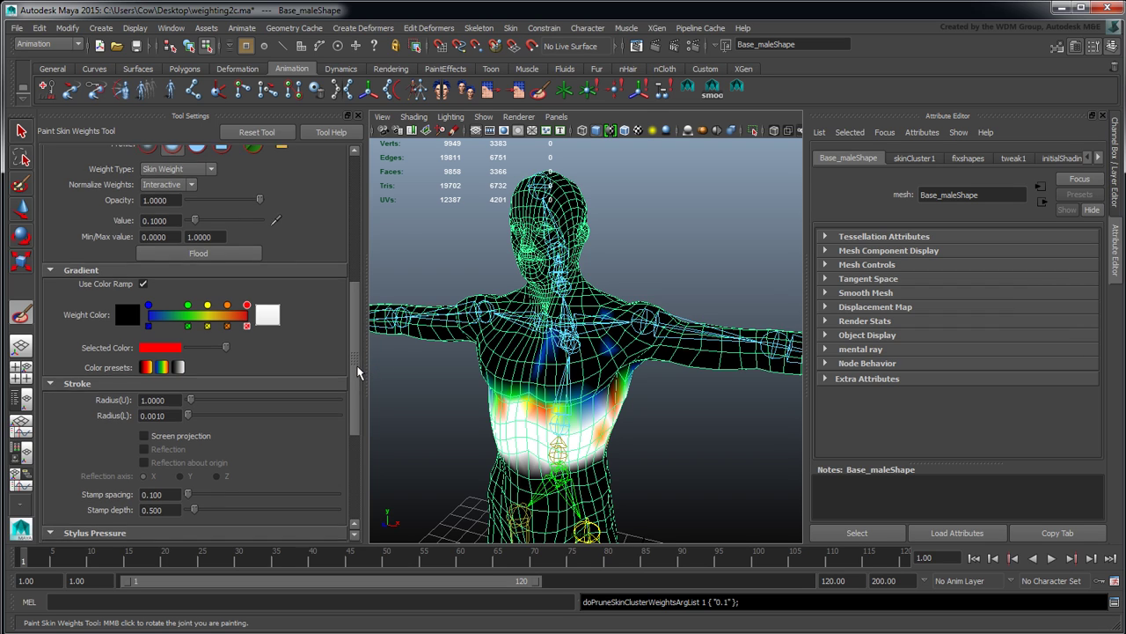
- Zoom in on the torso and shrink the paint brush's upper radius to 0.8891
{"action": "scroll", "coordinate": [366, 418], "scroll_direction": "down", "scroll_amount": 3}
{"action": "scroll", "coordinate": [365, 418], "scroll_direction": "down", "scroll_amount": 1}
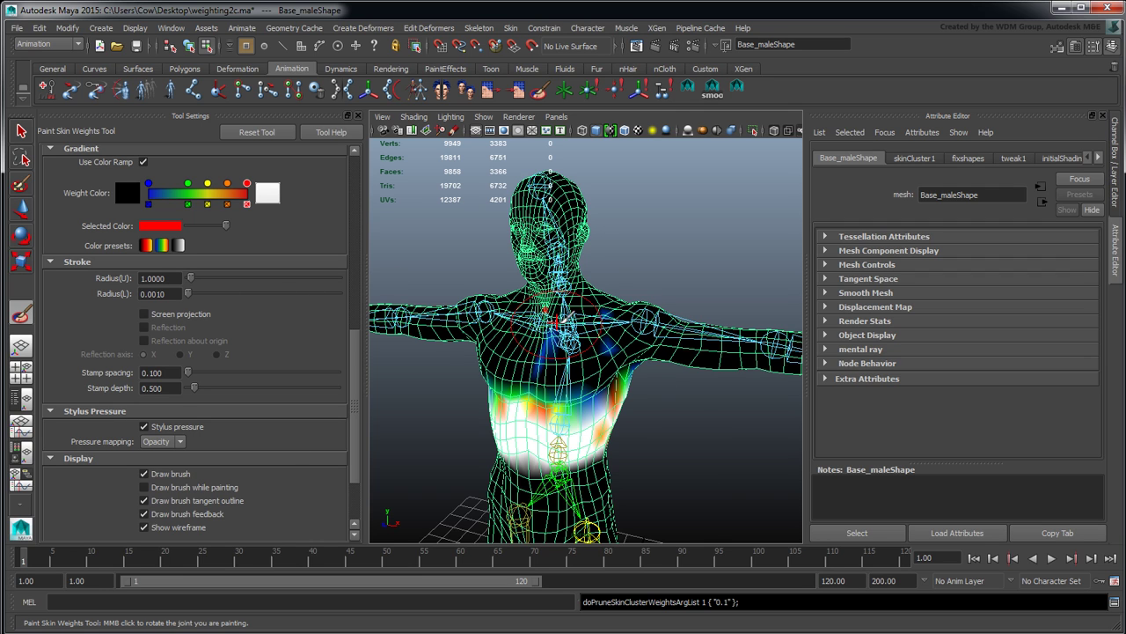
{"action": "scroll", "coordinate": [614, 361], "scroll_direction": "up", "scroll_amount": 3}
{"action": "mouse_move", "coordinate": [616, 359]}
{"action": "left_mouse_down", "text": "alt"}
{"action": "mouse_move", "coordinate": [640, 355]}
{"action": "mouse_move", "coordinate": [607, 350]}
{"action": "left_mouse_up", "text": "alt"}
{"action": "scroll", "coordinate": [604, 348], "scroll_direction": "up", "scroll_amount": 3}
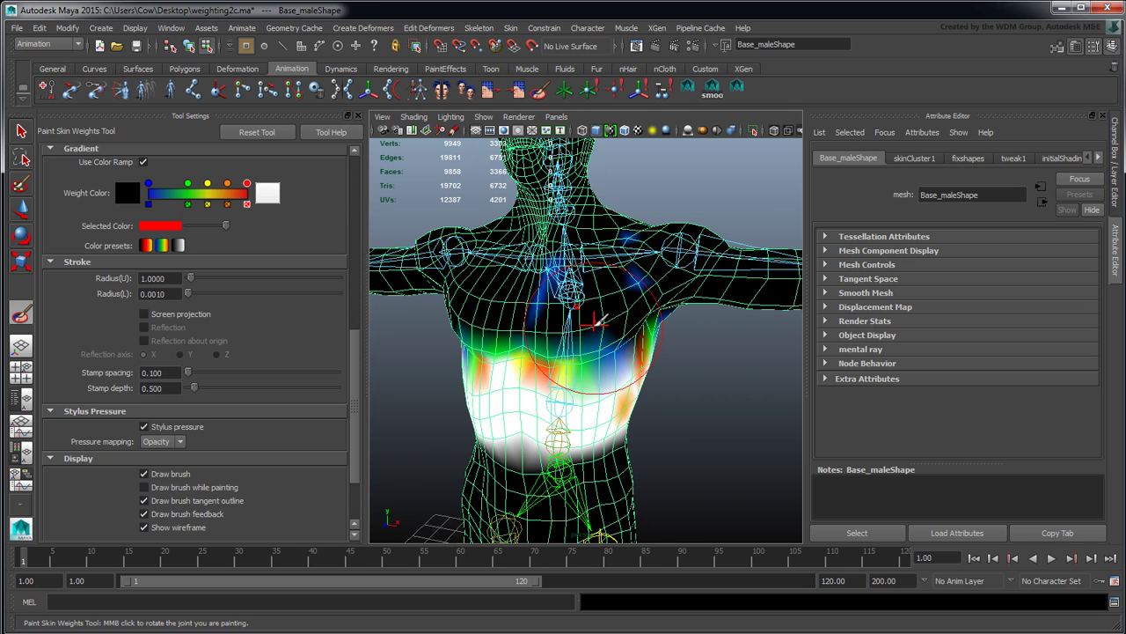
{"action": "mouse_move", "coordinate": [613, 328]}
{"action": "left_mouse_down"}
{"action": "mouse_move", "coordinate": [572, 322]}
{"action": "mouse_move", "coordinate": [629, 319]}
{"action": "left_mouse_up"}
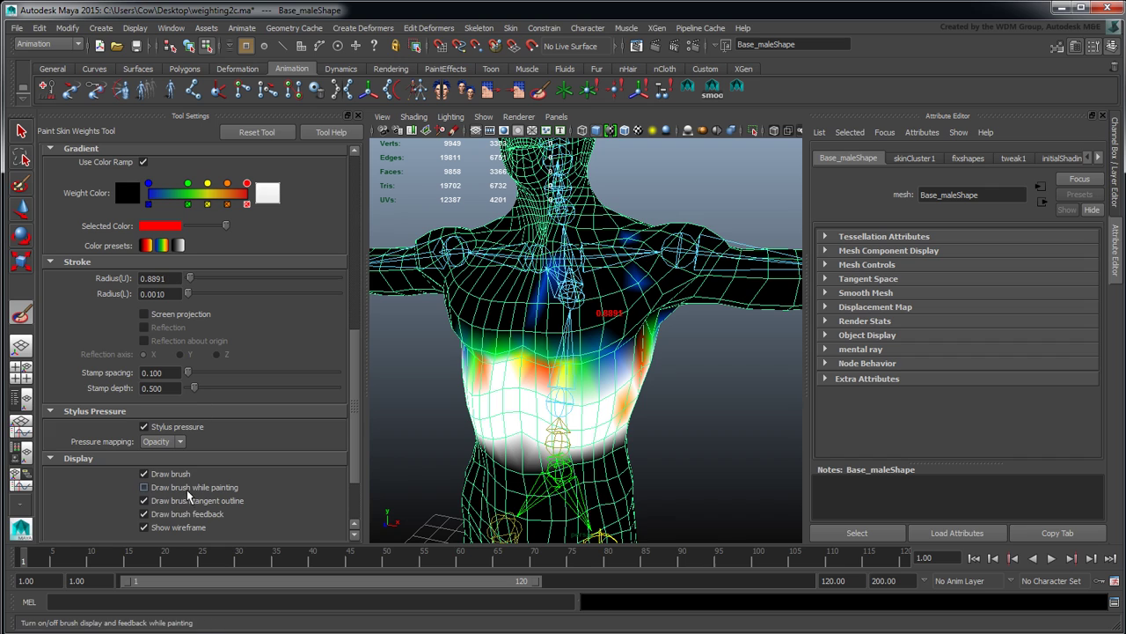
- Try Screen projection in the Stroke settings, then turn it back off
{"action": "scroll", "coordinate": [357, 385], "scroll_direction": "down", "scroll_amount": 1}
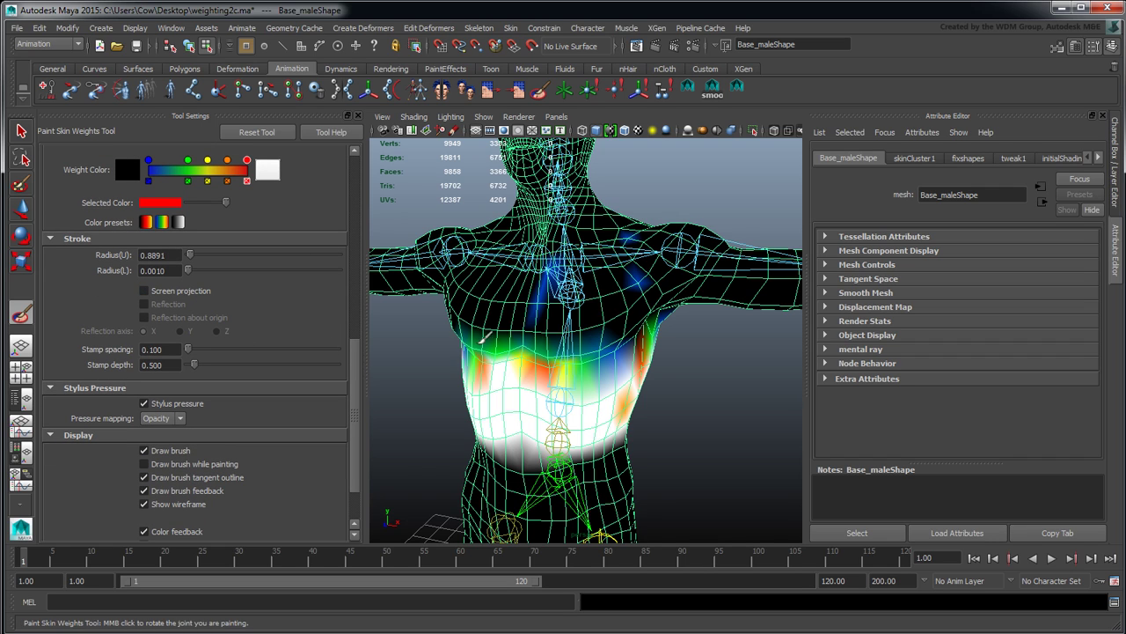
{"action": "left_click", "coordinate": [204, 291]}
{"action": "left_click", "coordinate": [180, 291]}
- Leave stylus pressure mapping at Opacity and toggle Show wireframe off and back on
{"action": "left_click_drag", "start_coordinate": [358, 389], "coordinate": [360, 417]}
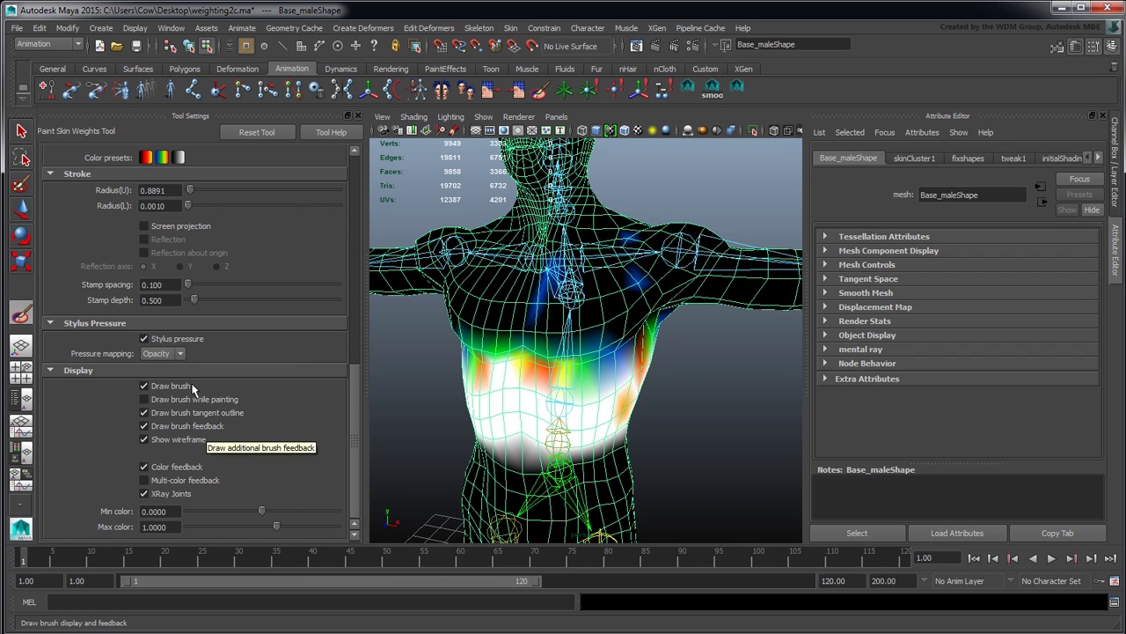
{"action": "left_click", "coordinate": [183, 355]}
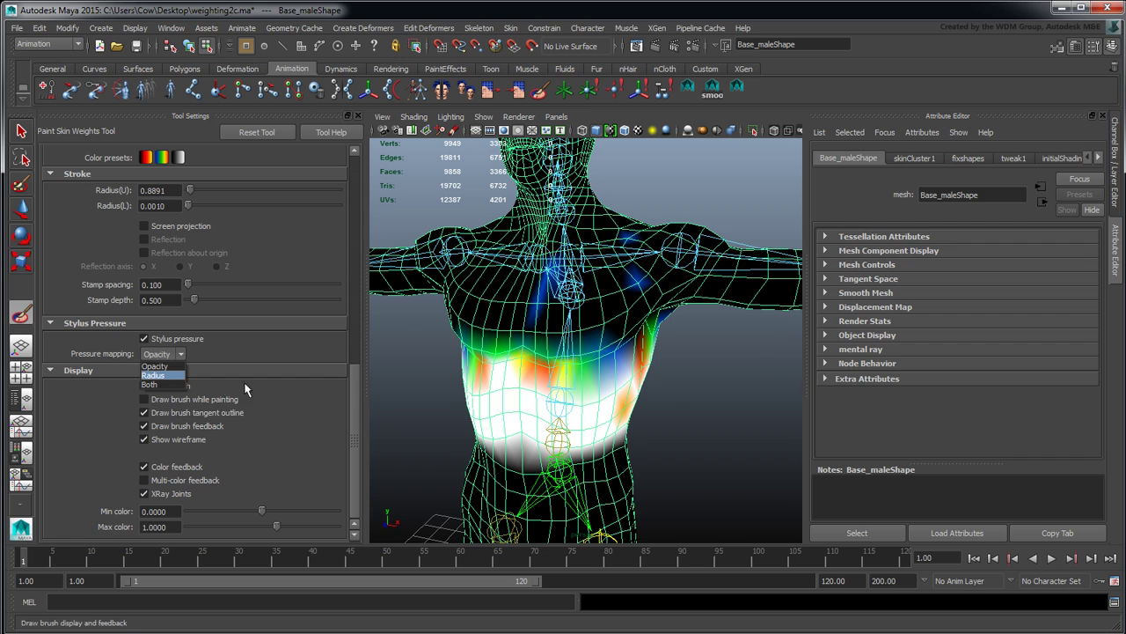
{"action": "left_click", "coordinate": [352, 389]}
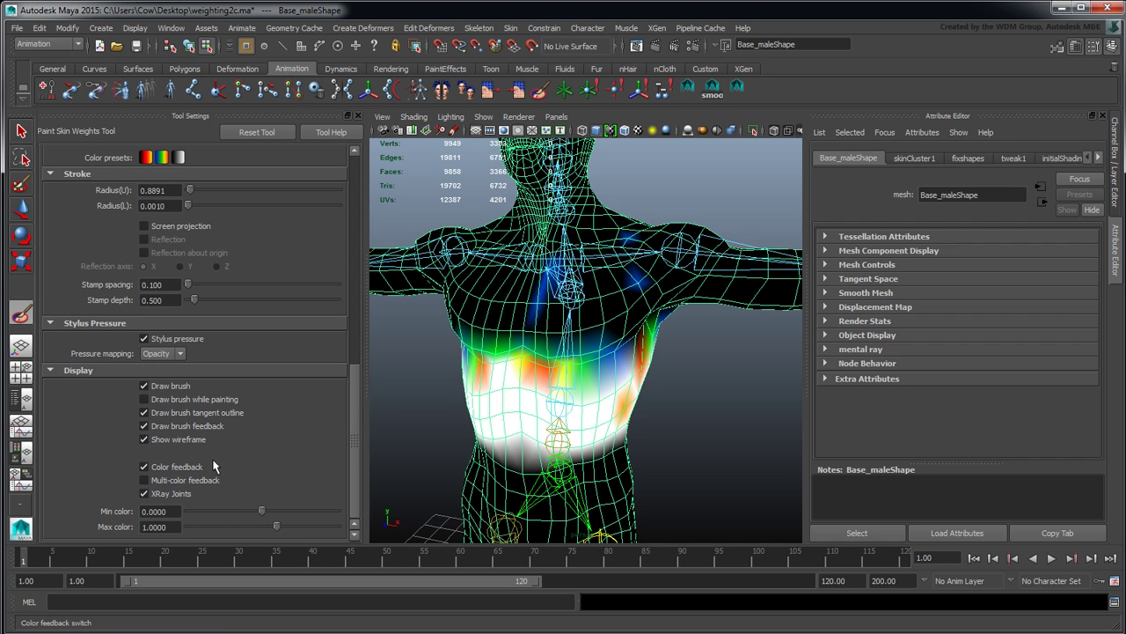
{"action": "left_click", "coordinate": [191, 440]}
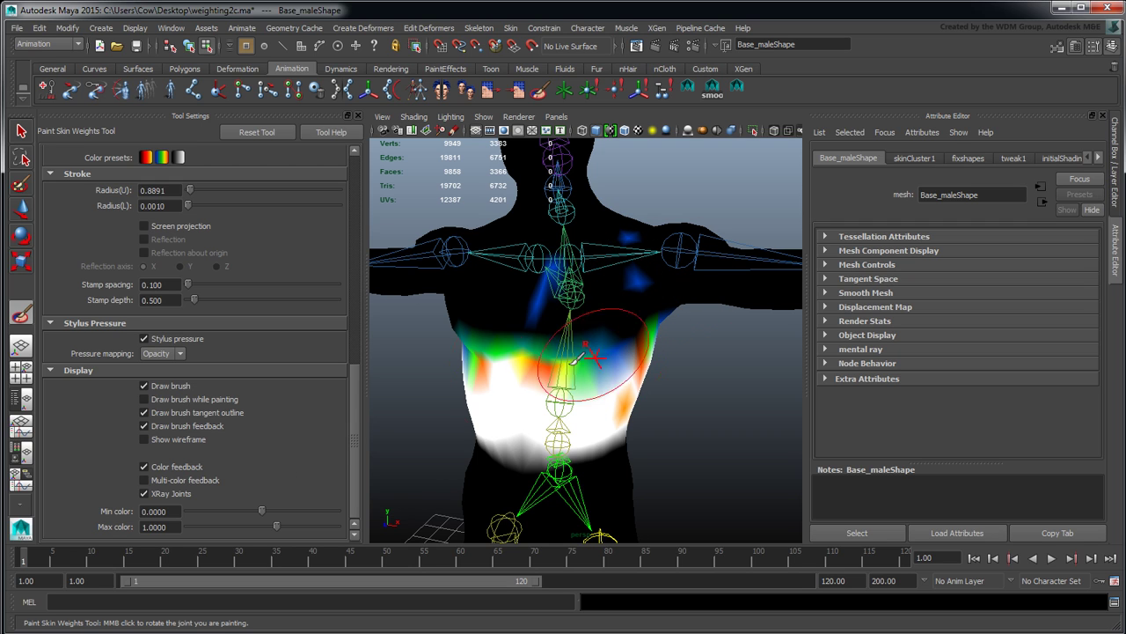
{"action": "left_click", "coordinate": [196, 438]}
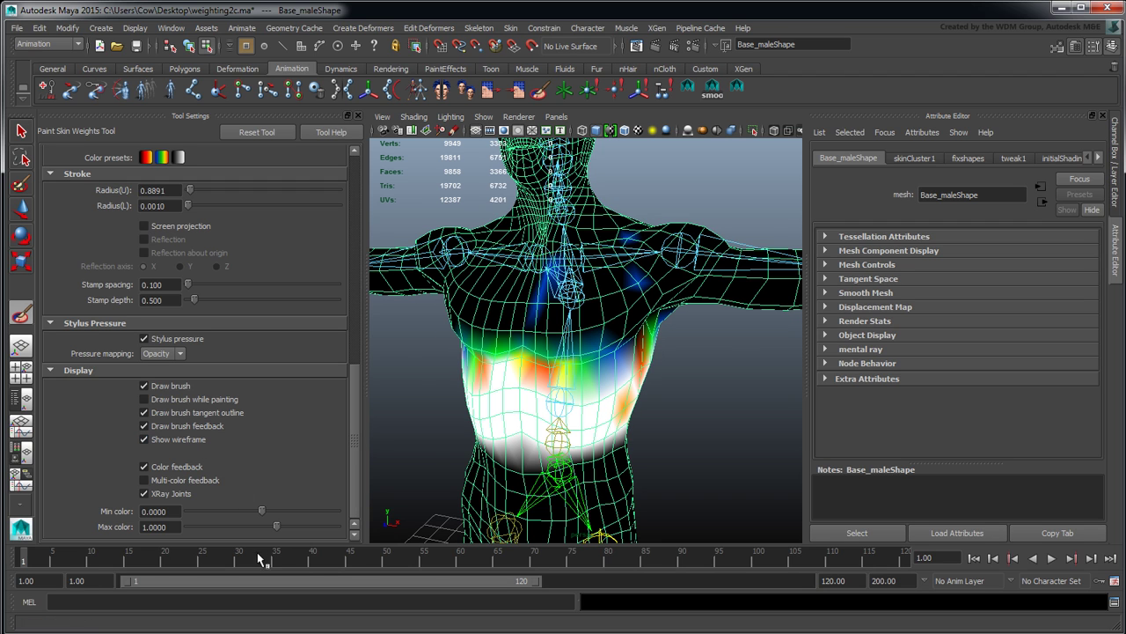
- Enable Multi-color feedback and make the shoulder joint the painted influence
{"action": "left_click", "coordinate": [201, 482]}
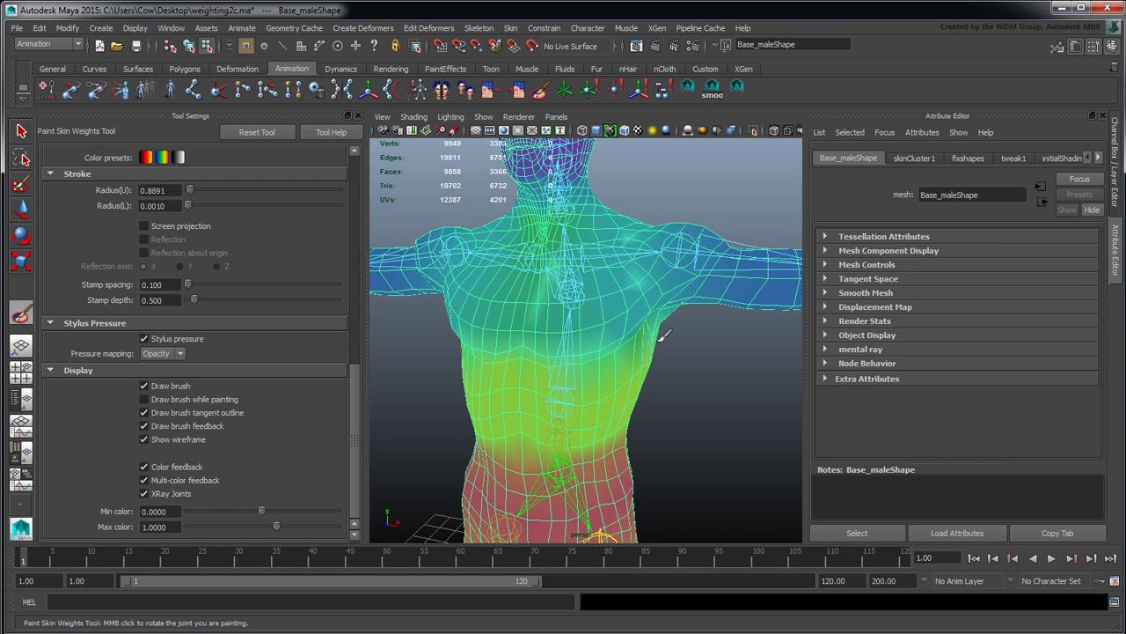
{"action": "mouse_move", "coordinate": [658, 337]}
{"action": "left_mouse_down", "text": "alt"}
{"action": "mouse_move", "coordinate": [686, 342]}
{"action": "mouse_move", "coordinate": [675, 349]}
{"action": "left_mouse_up", "text": "alt"}
{"action": "right_click_drag", "start_coordinate": [669, 239], "coordinate": [669, 207]}
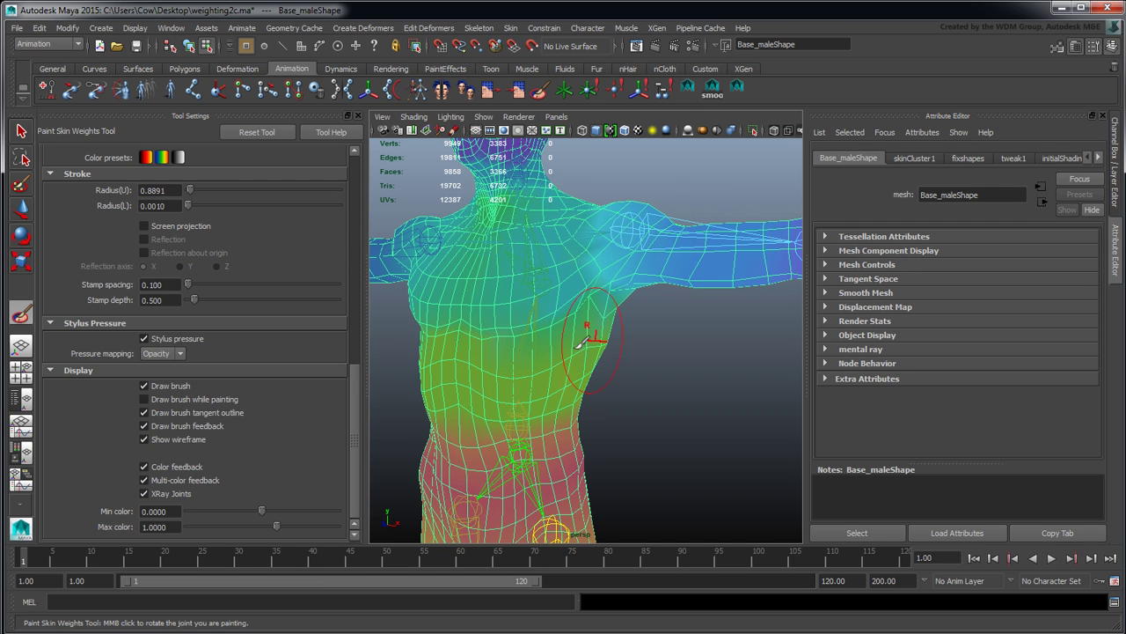
- Give joint1's influence an olive yellow colour and apply it
{"action": "scroll", "coordinate": [345, 352], "scroll_direction": "up", "scroll_amount": 6}
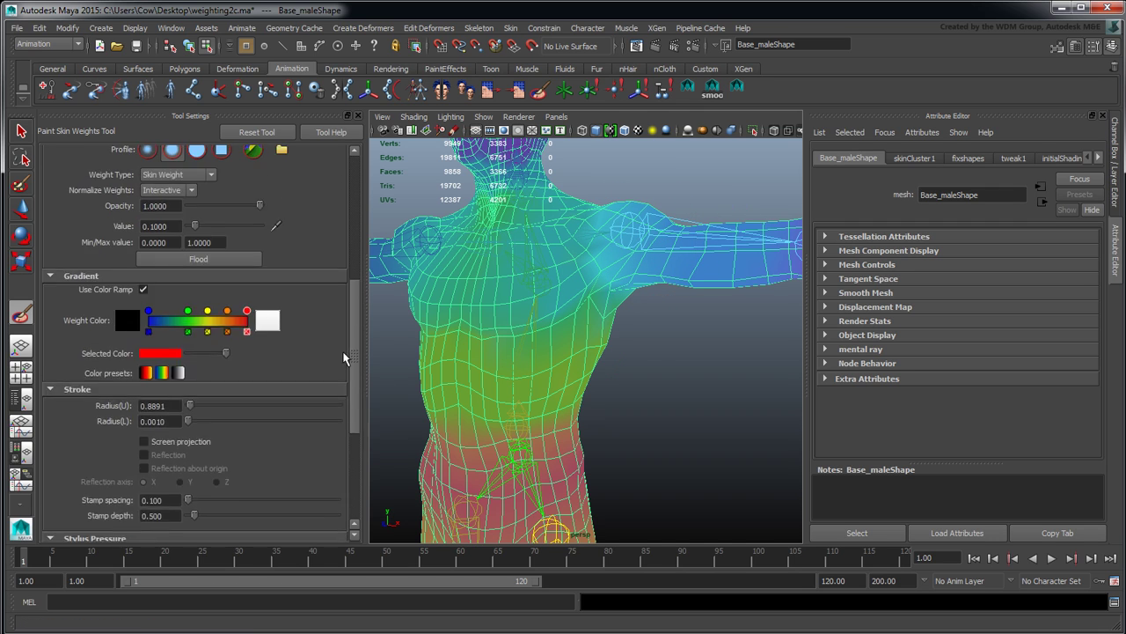
{"action": "scroll", "coordinate": [345, 298], "scroll_direction": "up", "scroll_amount": 4}
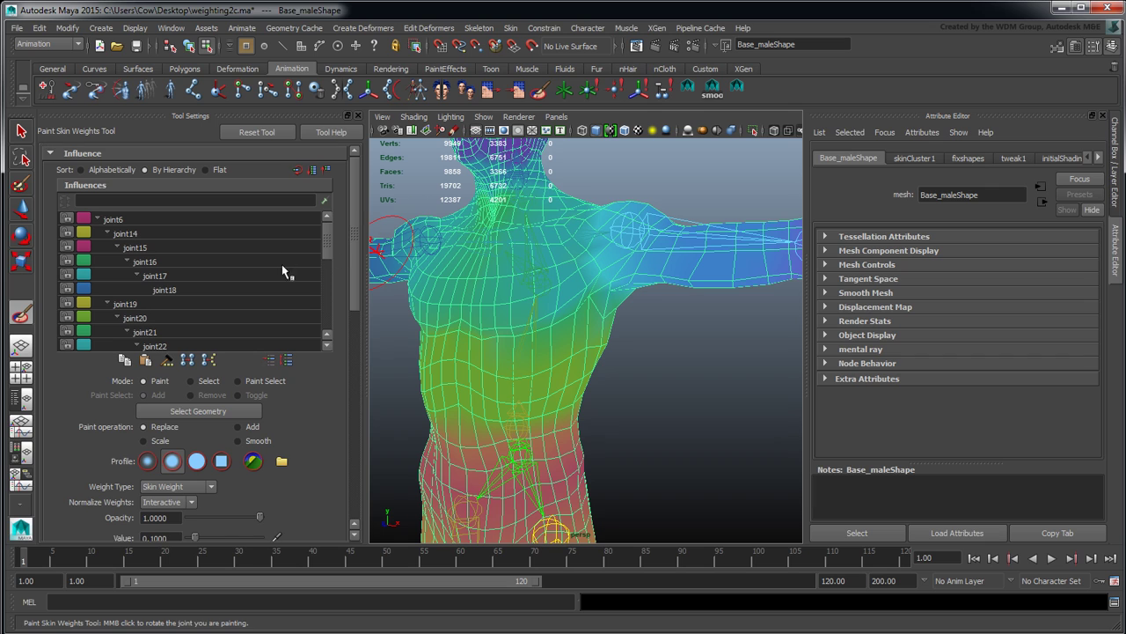
{"action": "left_click_drag", "start_coordinate": [331, 245], "coordinate": [338, 310]}
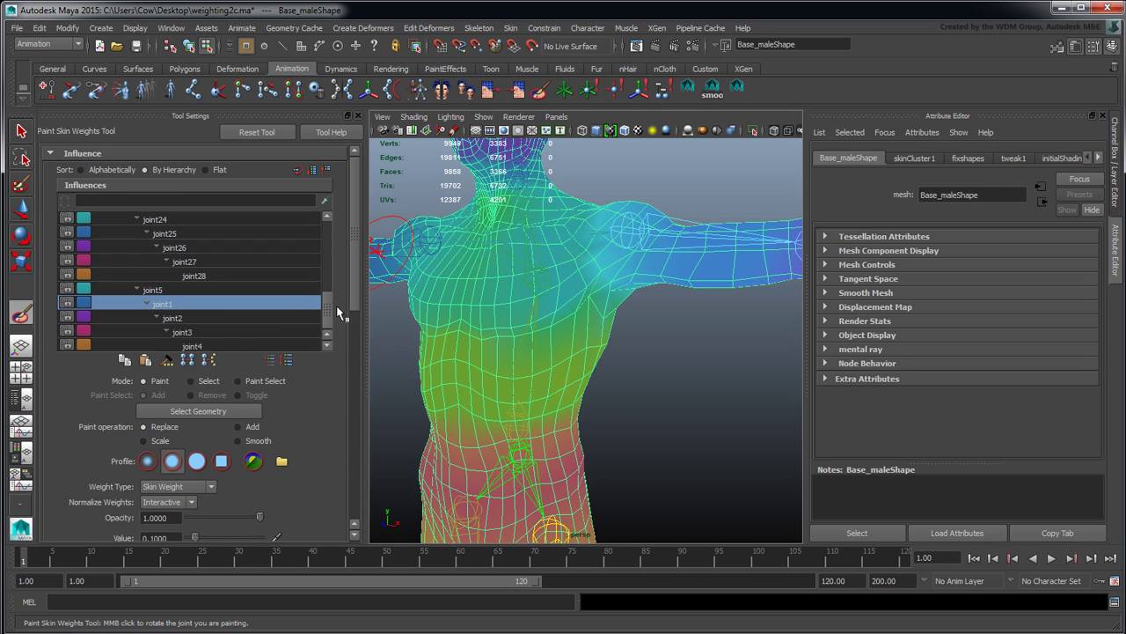
{"action": "left_click", "coordinate": [87, 302]}
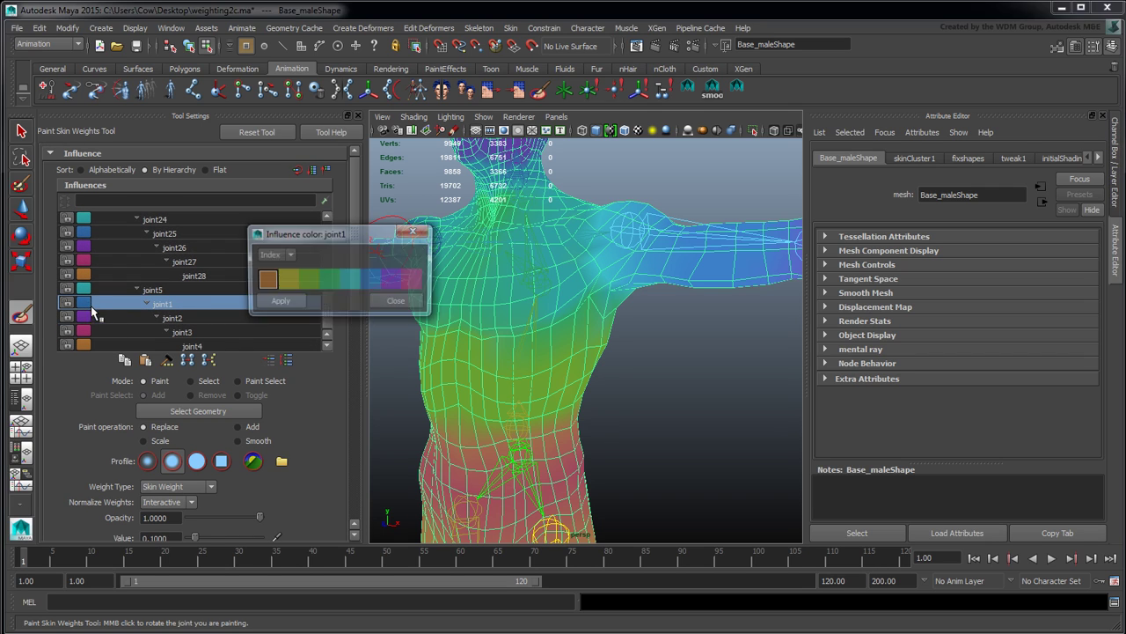
{"action": "left_click", "coordinate": [286, 279]}
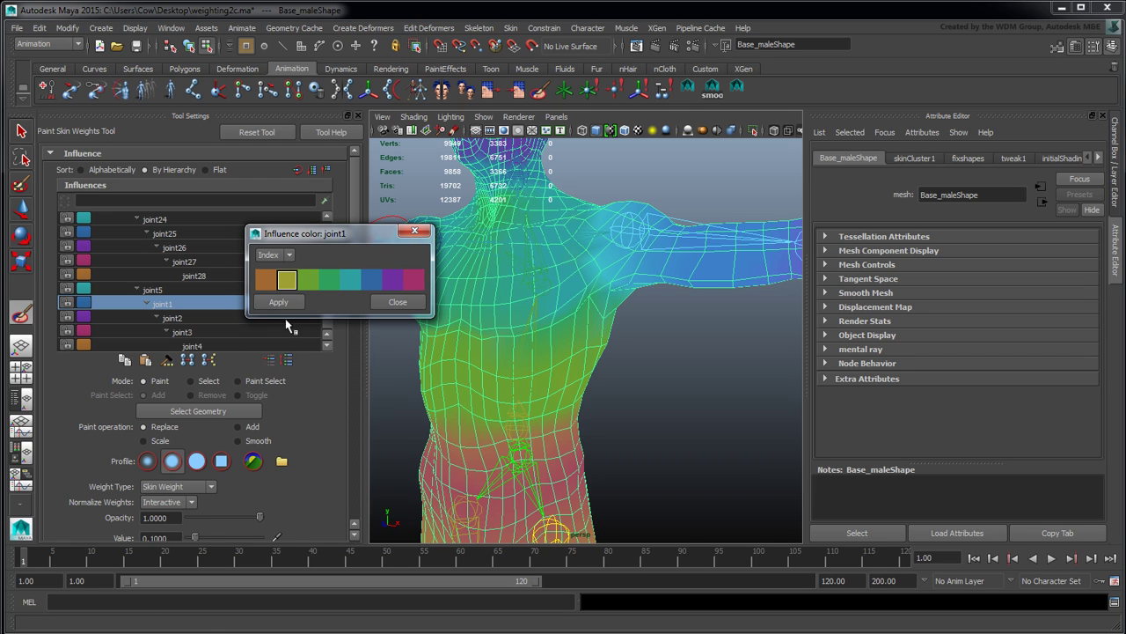
{"action": "left_click", "coordinate": [279, 302]}
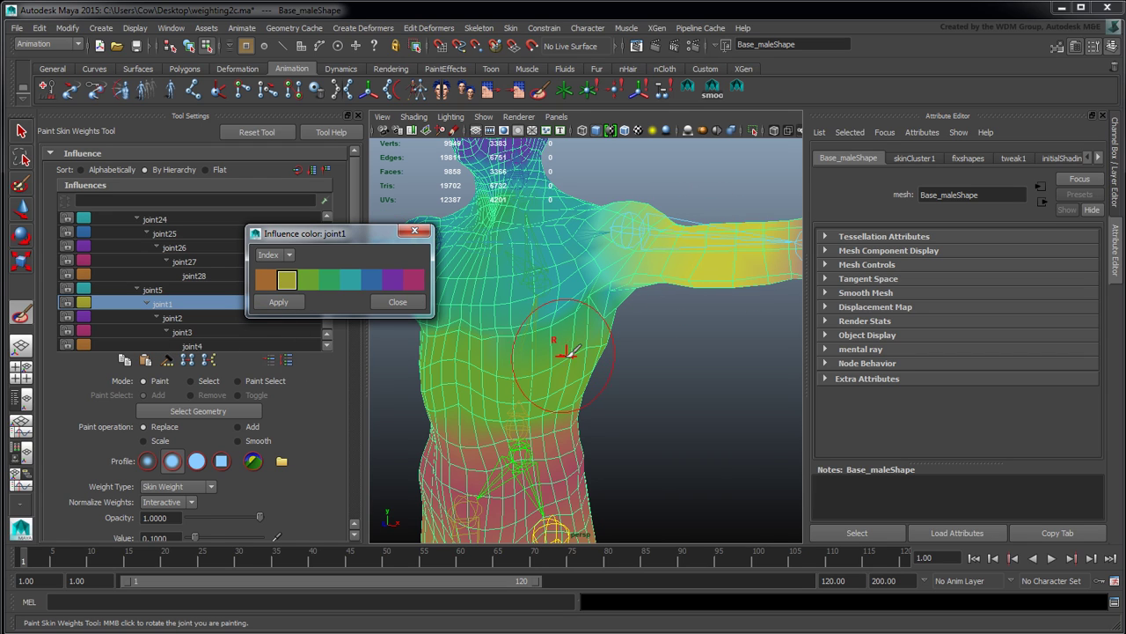
- Switch the colour to RGB, pick magenta from recent colours, and close the dialog
{"action": "left_click", "coordinate": [273, 255]}
{"action": "left_click", "coordinate": [283, 279]}
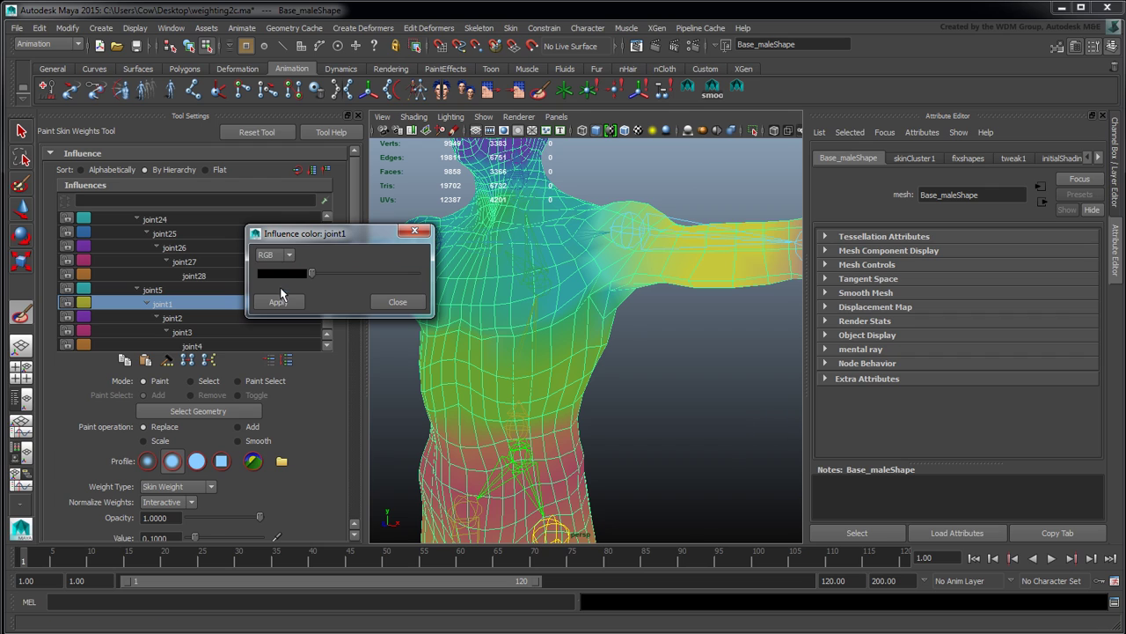
{"action": "left_click", "coordinate": [281, 272]}
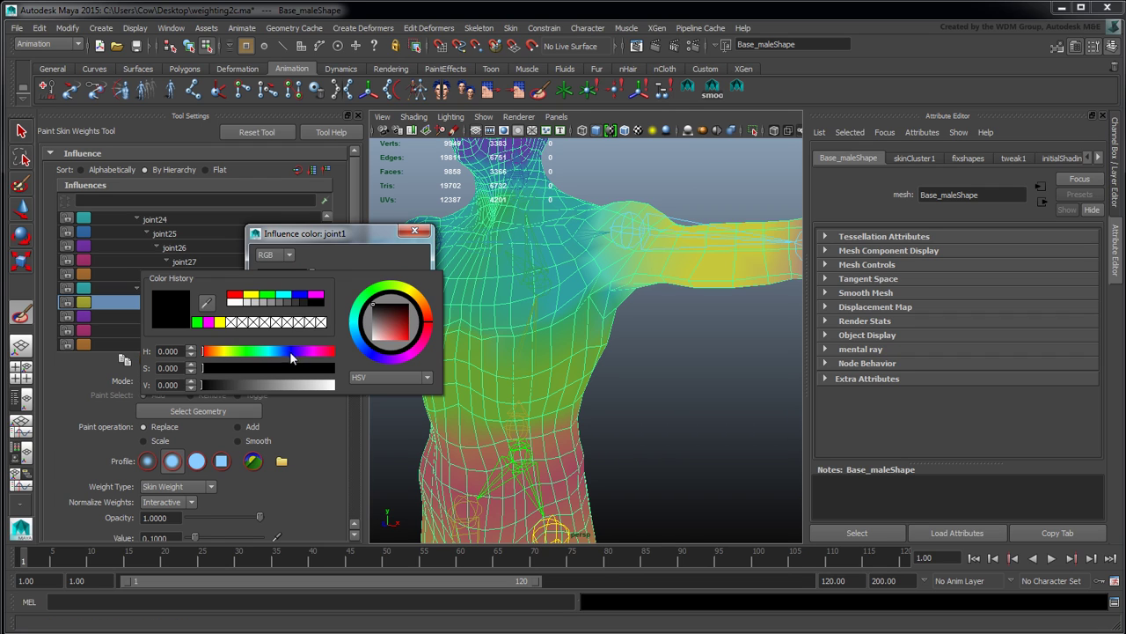
{"action": "left_click", "coordinate": [317, 294]}
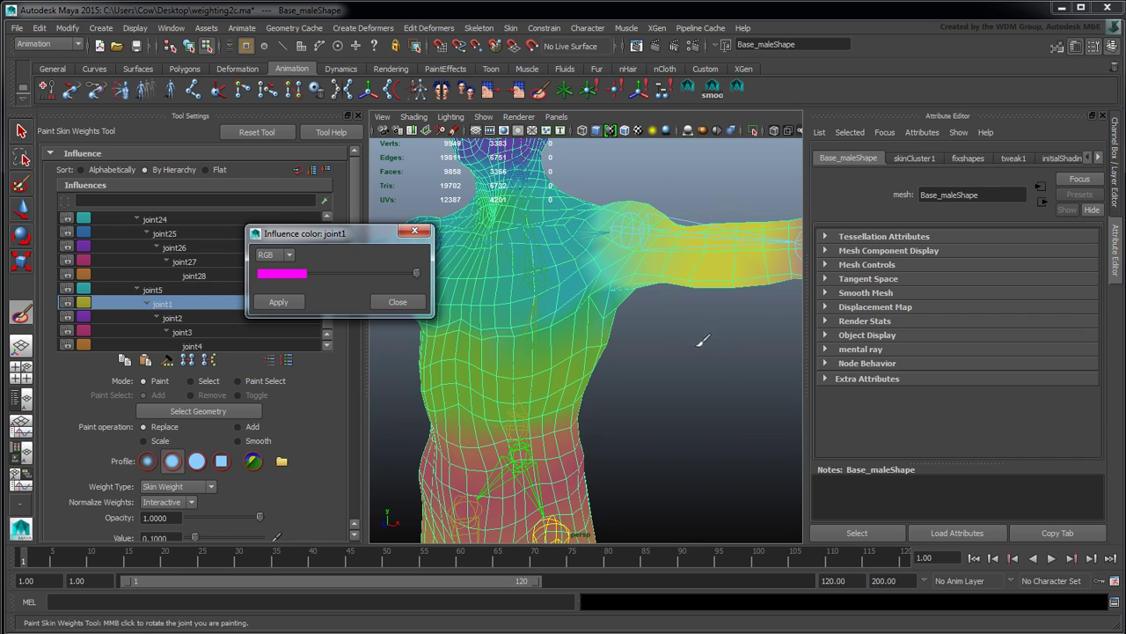
{"action": "key", "text": "w"}
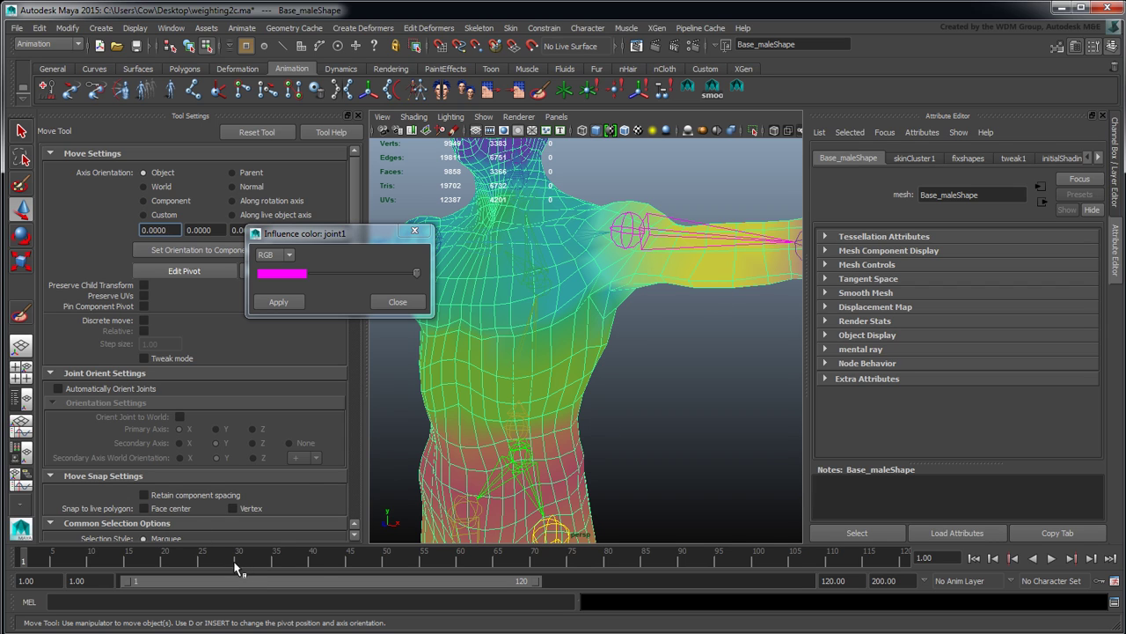
{"action": "left_click", "coordinate": [21, 312]}
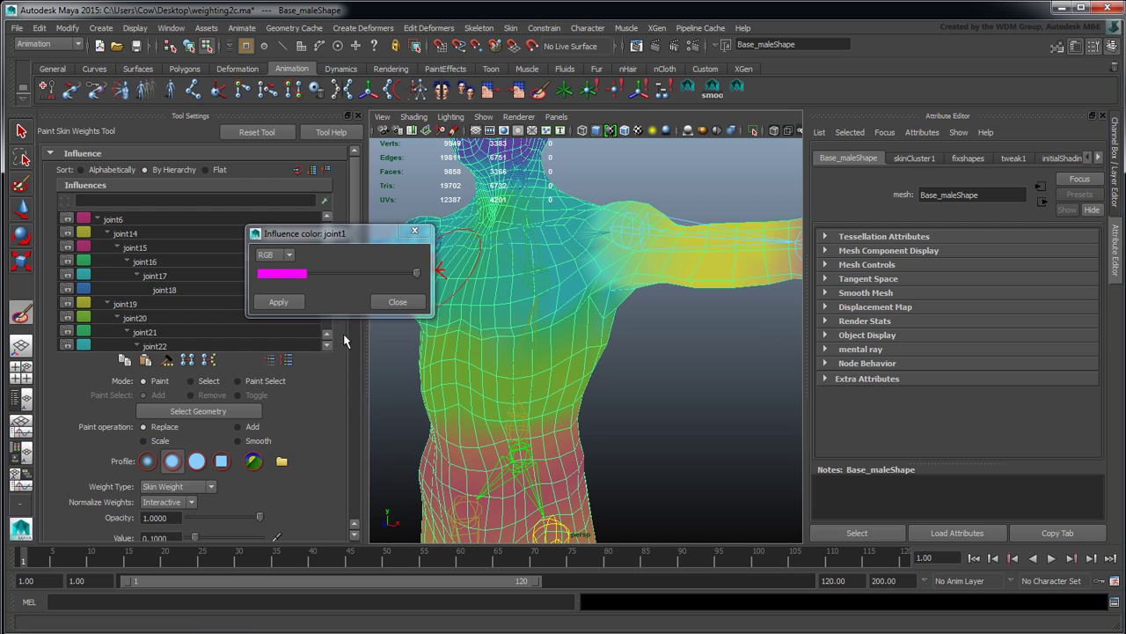
{"action": "left_click", "coordinate": [415, 232]}
- Toggle XRay Joints off and on several times, leaving it on, then pick joint1 as the influence
{"action": "scroll", "coordinate": [359, 331], "scroll_direction": "down", "scroll_amount": 2}
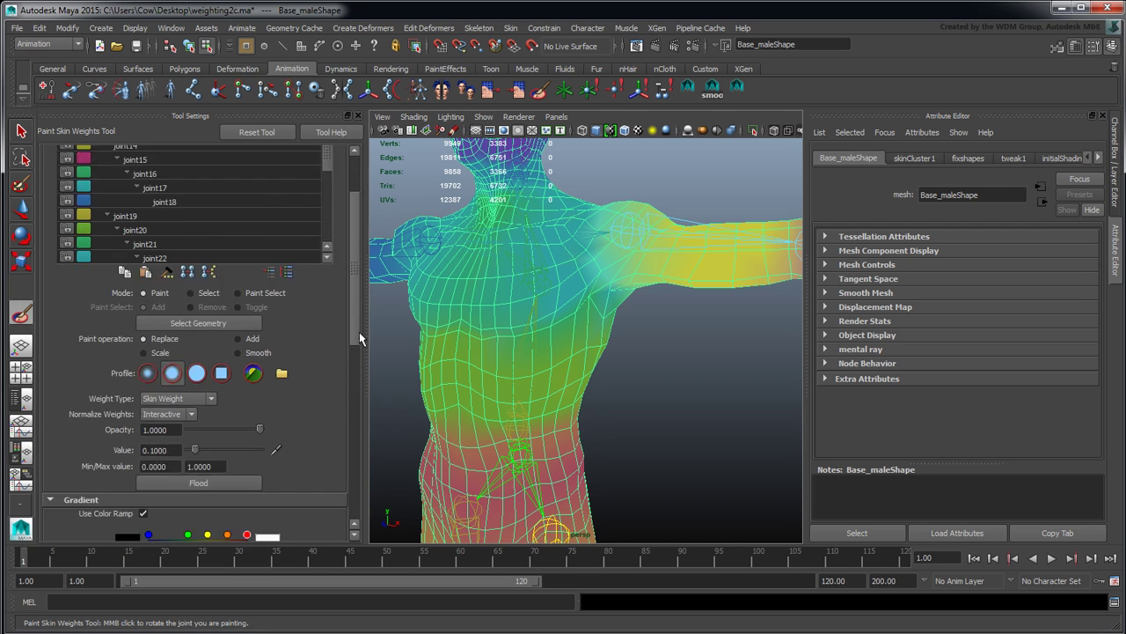
{"action": "scroll", "coordinate": [359, 332], "scroll_direction": "down", "scroll_amount": 8}
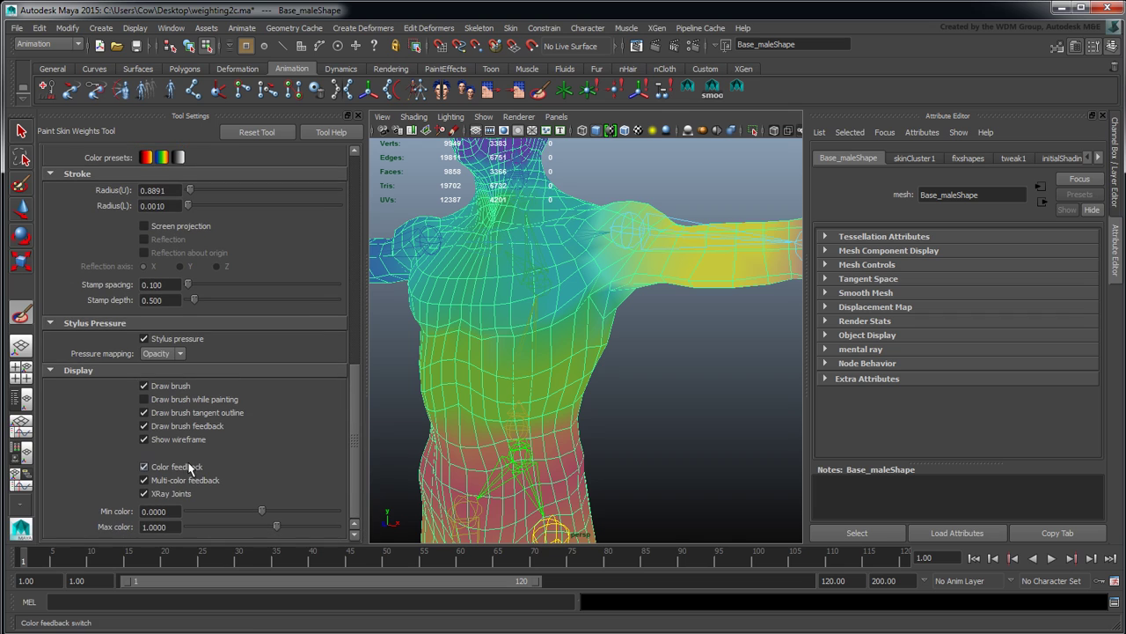
{"action": "left_click", "coordinate": [176, 495]}
{"action": "left_click", "coordinate": [176, 495]}
{"action": "left_click", "coordinate": [177, 495]}
{"action": "left_click", "coordinate": [179, 494]}
{"action": "left_click", "coordinate": [181, 495]}
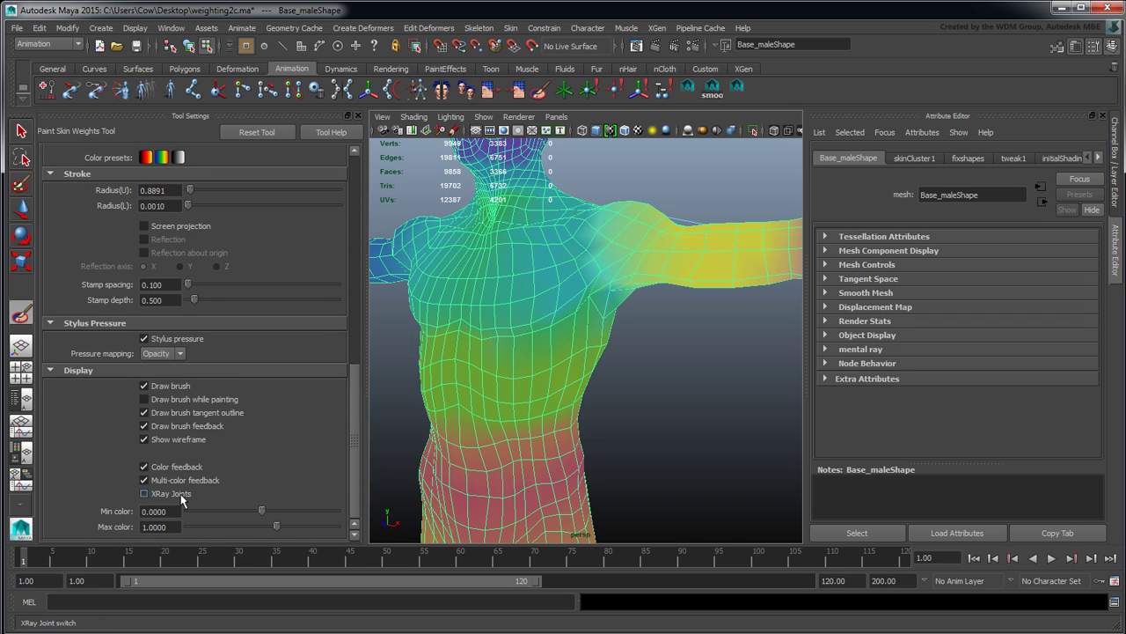
{"action": "left_click", "coordinate": [182, 495]}
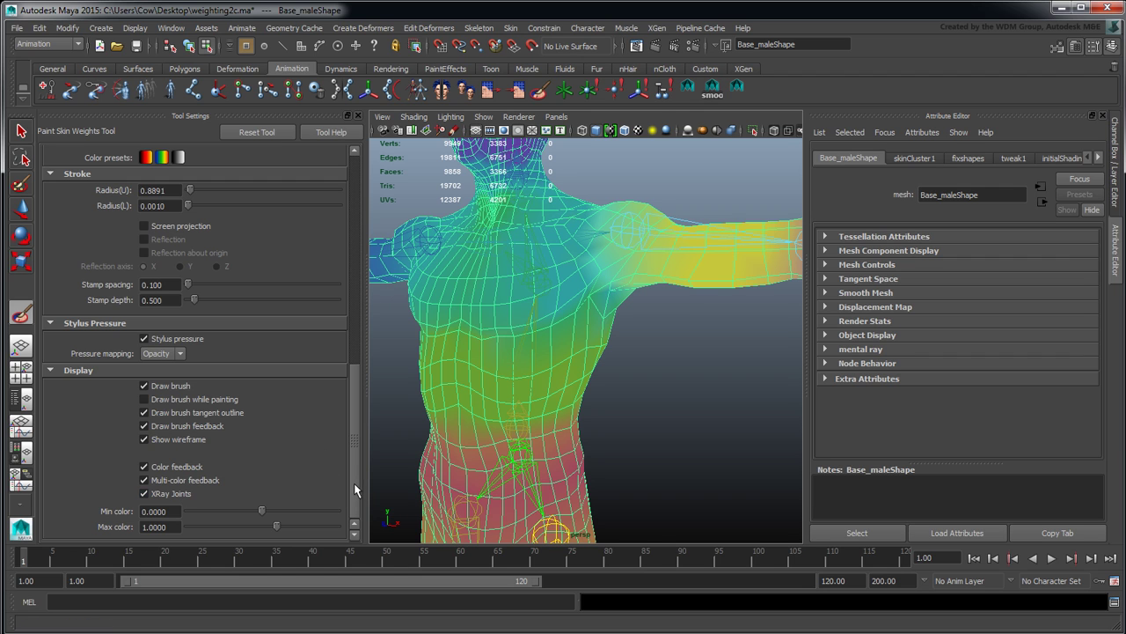
{"action": "left_click_drag", "start_coordinate": [357, 489], "coordinate": [368, 274]}
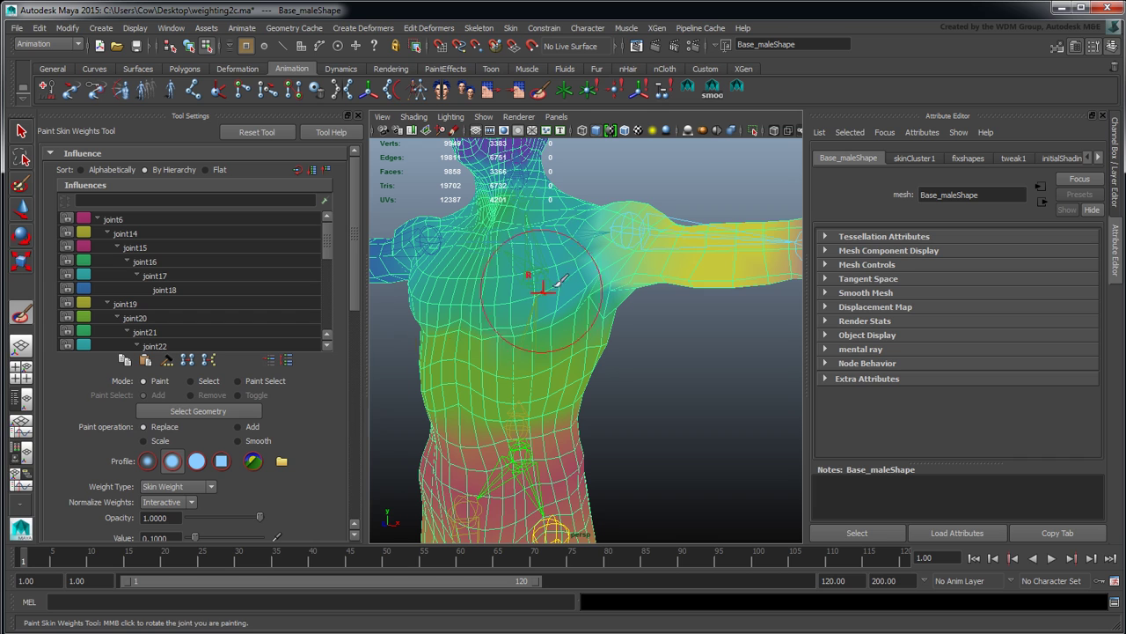
{"action": "right_click_drag", "start_coordinate": [645, 231], "coordinate": [651, 198]}
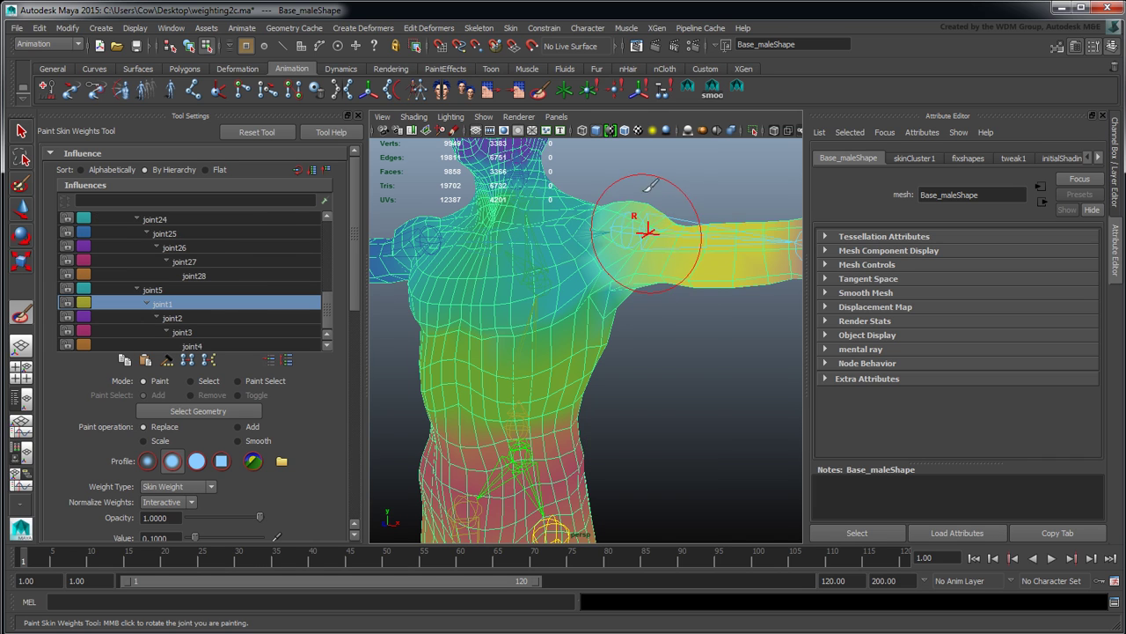
- Pick joint8, joint7 and then joint9 as the painted influence from the mesh
{"action": "right_click", "coordinate": [518, 378]}
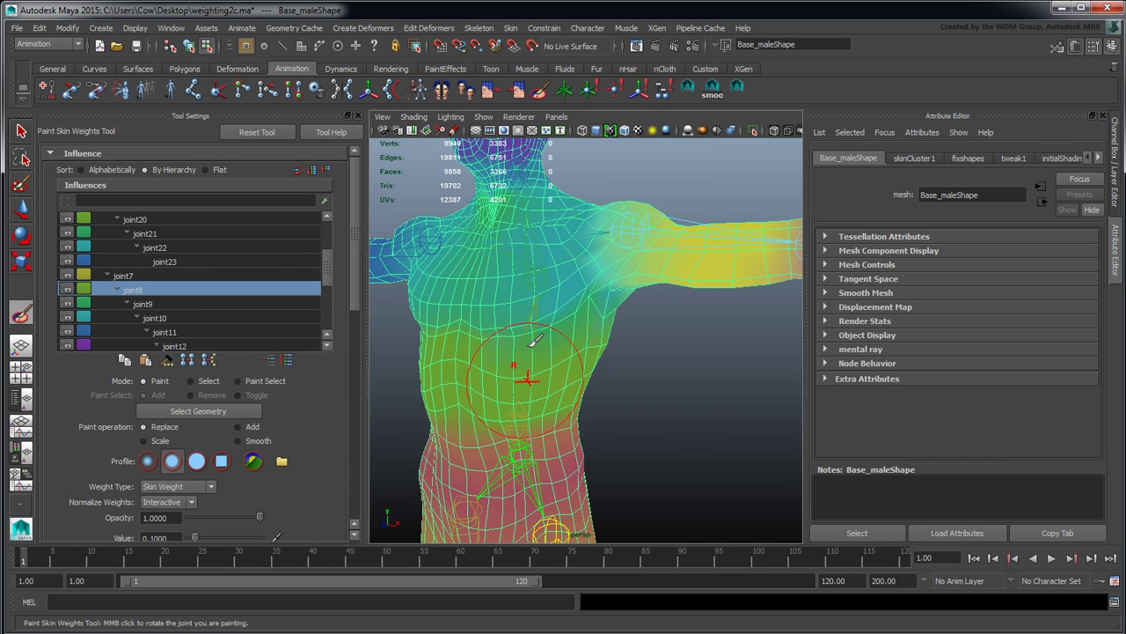
{"action": "right_click", "coordinate": [523, 447]}
{"action": "right_click", "coordinate": [539, 264]}
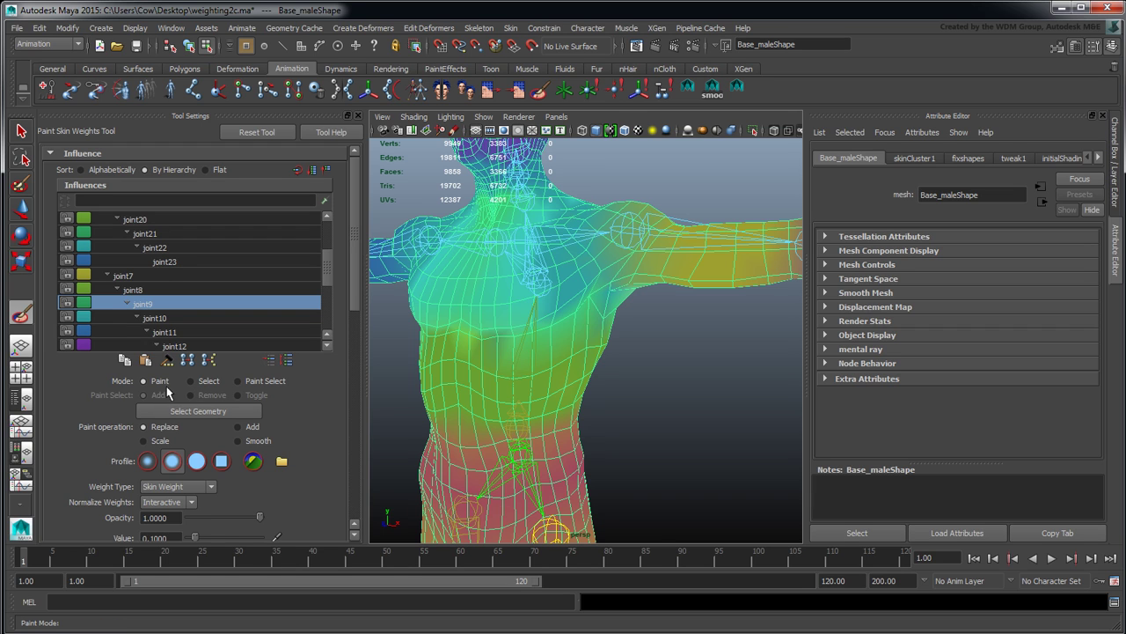
- Select torso vertices in Select mode, then return to Paint mode on the whole mesh
{"action": "left_click", "coordinate": [191, 380]}
{"action": "left_click_drag", "start_coordinate": [506, 322], "coordinate": [608, 374]}
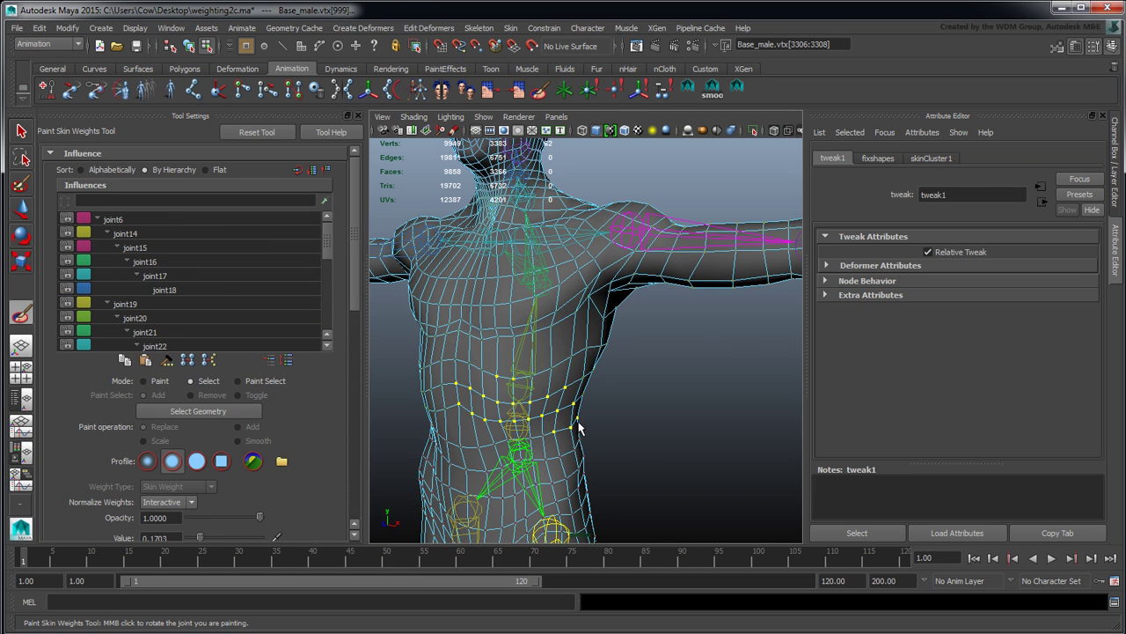
{"action": "left_click", "coordinate": [556, 380]}
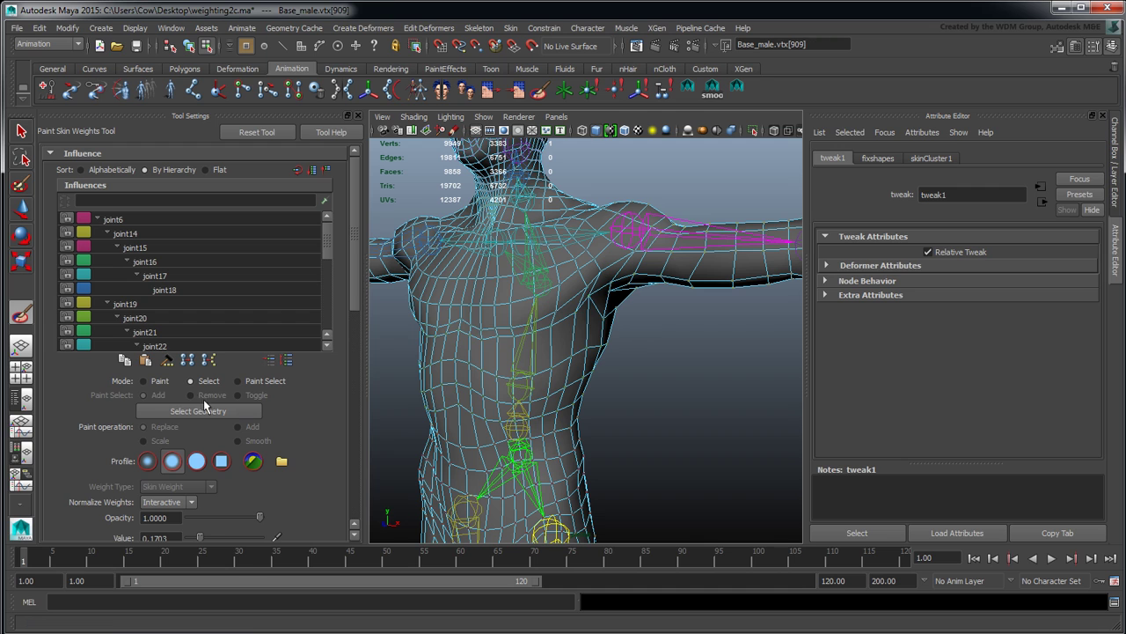
{"action": "left_click", "coordinate": [156, 382]}
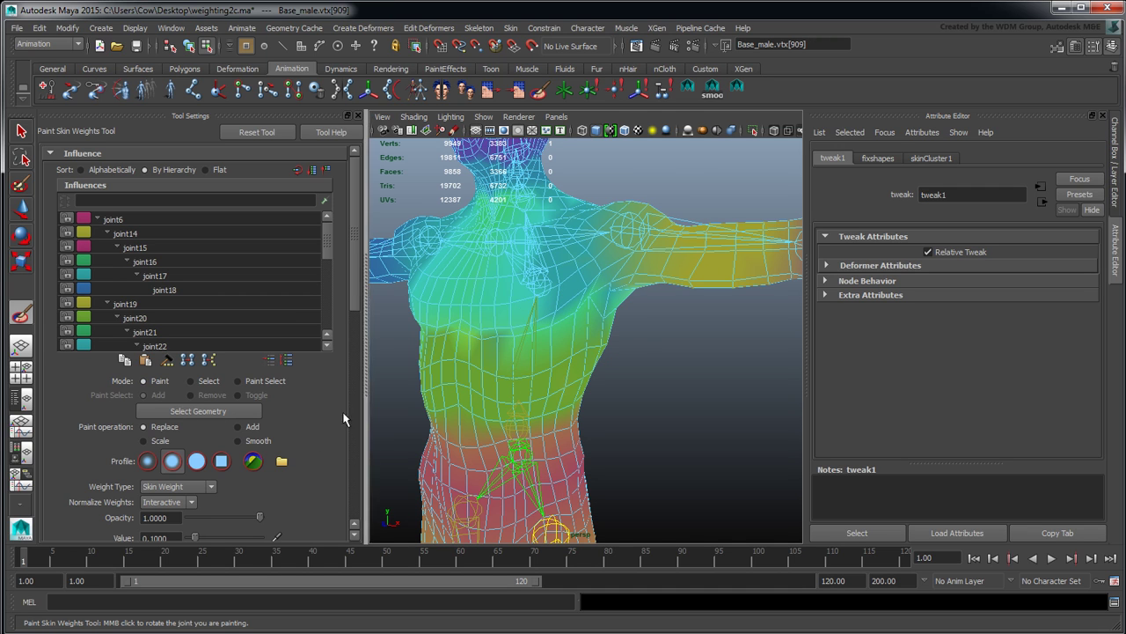
{"action": "left_click", "coordinate": [203, 411]}
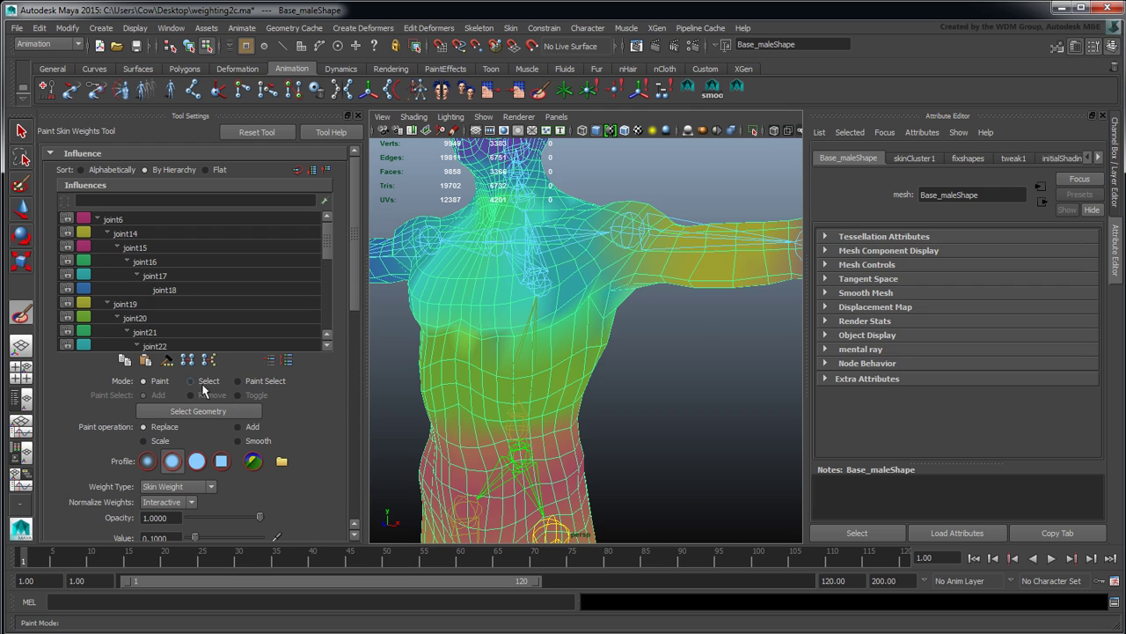
- Select a band of torso vertices and open them in the Component Editor
{"action": "left_click", "coordinate": [202, 381]}
{"action": "left_click_drag", "start_coordinate": [431, 308], "coordinate": [616, 422]}
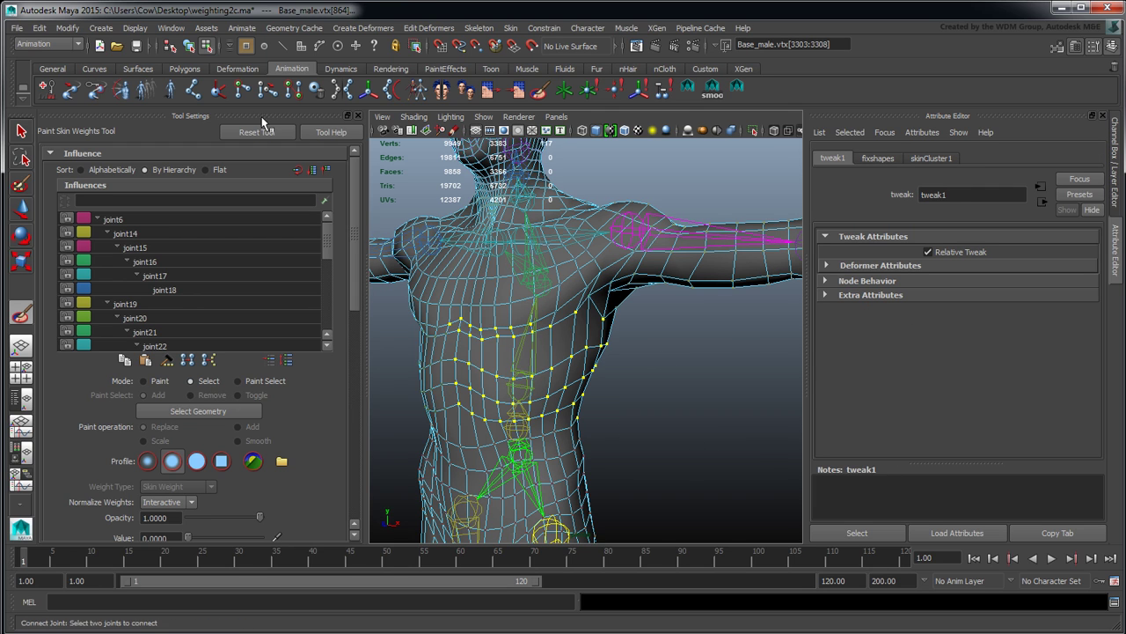
{"action": "left_click", "coordinate": [171, 28]}
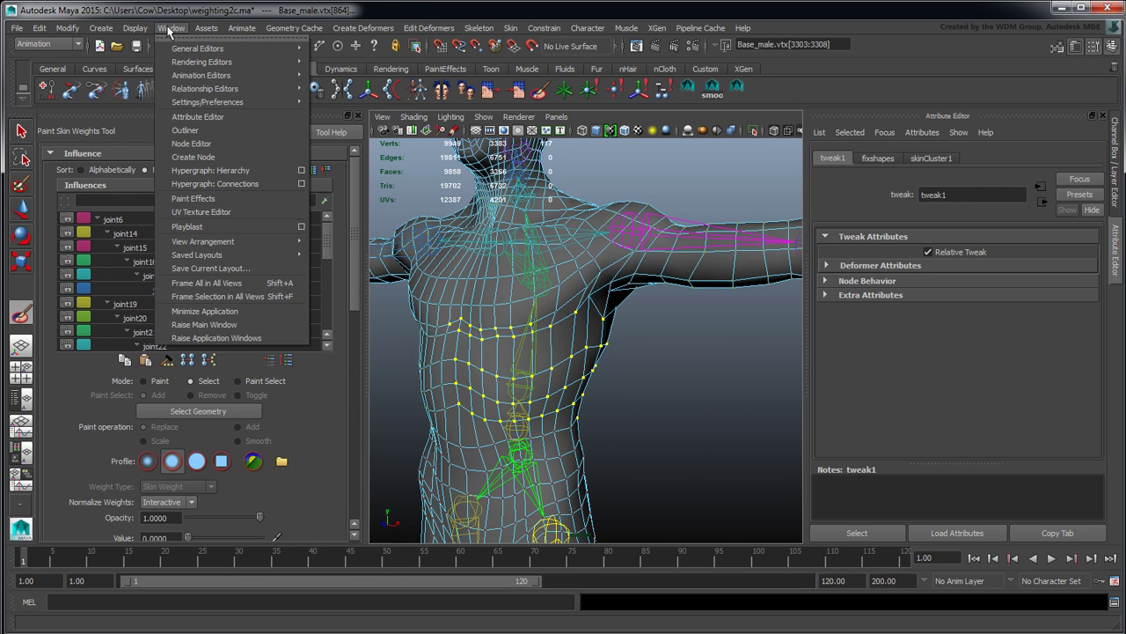
{"action": "mouse_move", "coordinate": [194, 52]}
{"action": "left_click", "coordinate": [380, 56]}
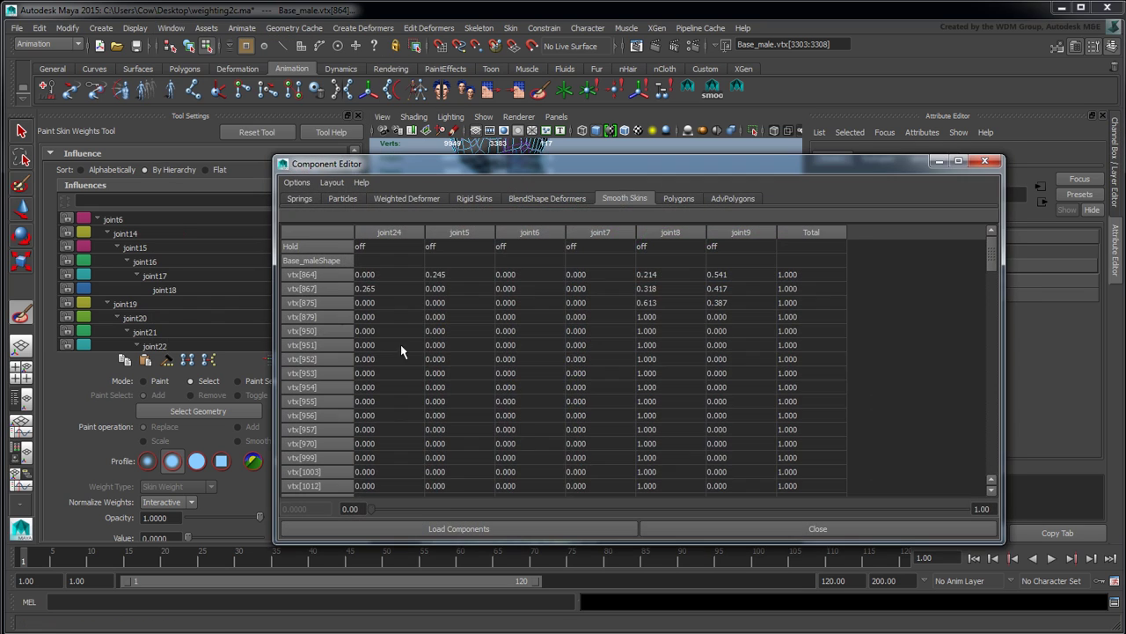
{"action": "left_click_drag", "start_coordinate": [663, 161], "coordinate": [705, 91]}
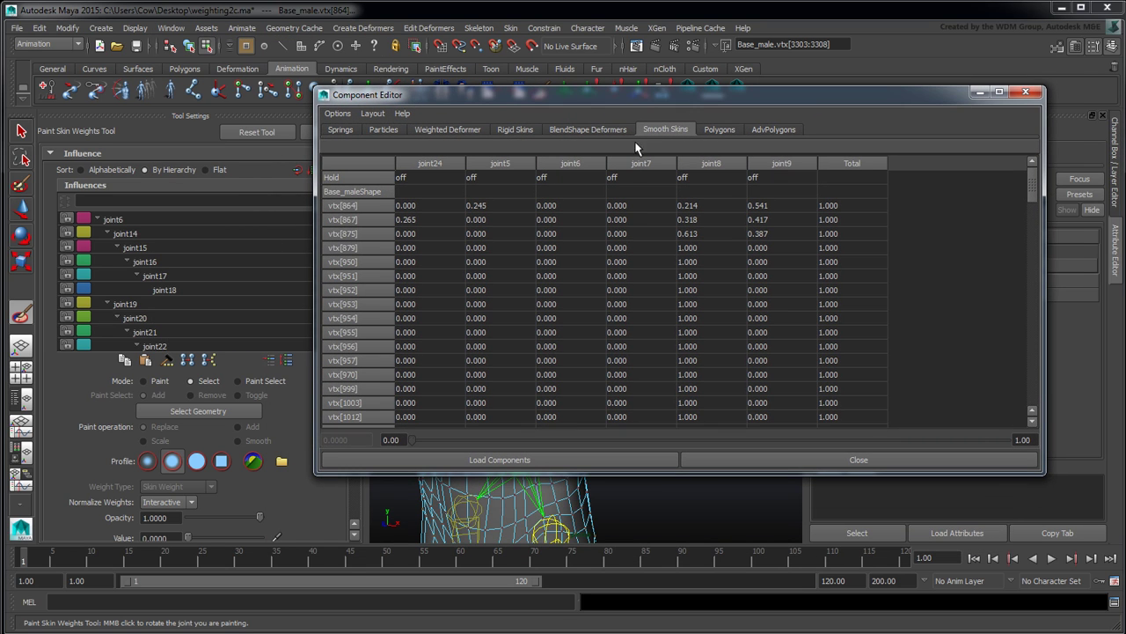
{"action": "left_click_drag", "start_coordinate": [1031, 193], "coordinate": [1031, 338]}
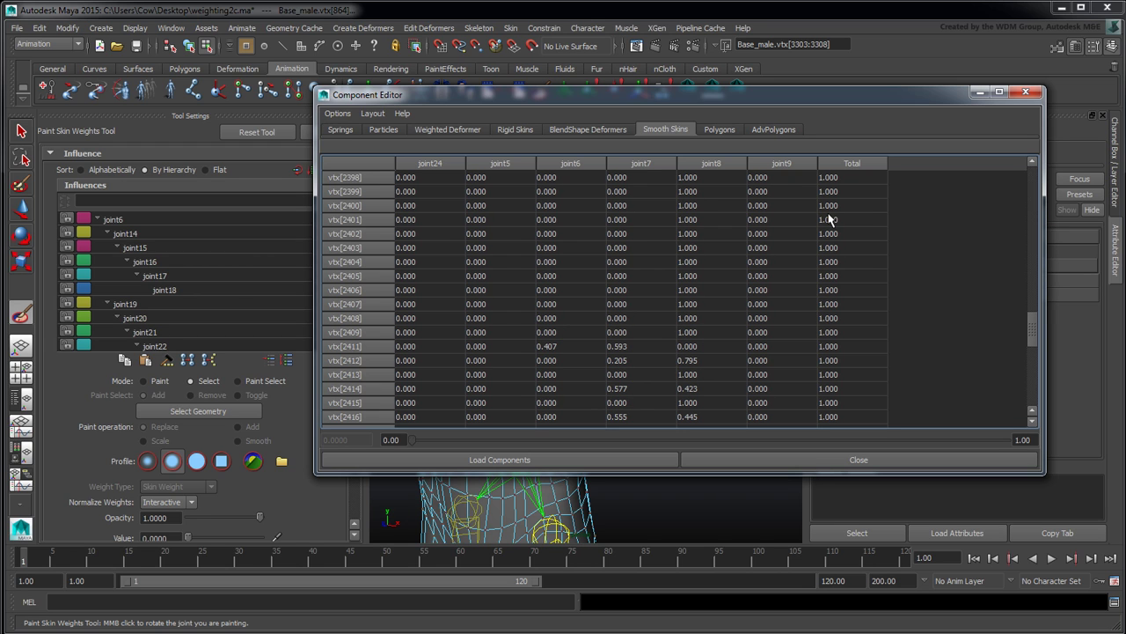
{"action": "left_click_drag", "start_coordinate": [762, 99], "coordinate": [789, 91]}
- Select joint7 weights for vtx[2398]–vtx[2416], plus several joint6 and joint5 weight cells
{"action": "left_click", "coordinate": [649, 173]}
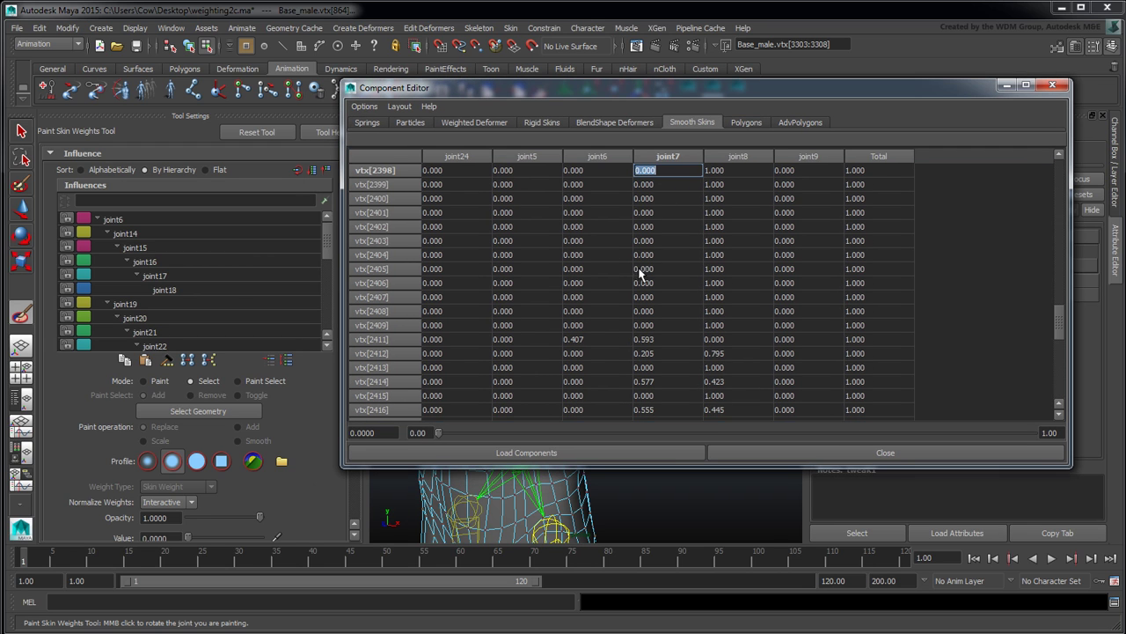
{"action": "left_click", "coordinate": [642, 407], "text": "shift"}
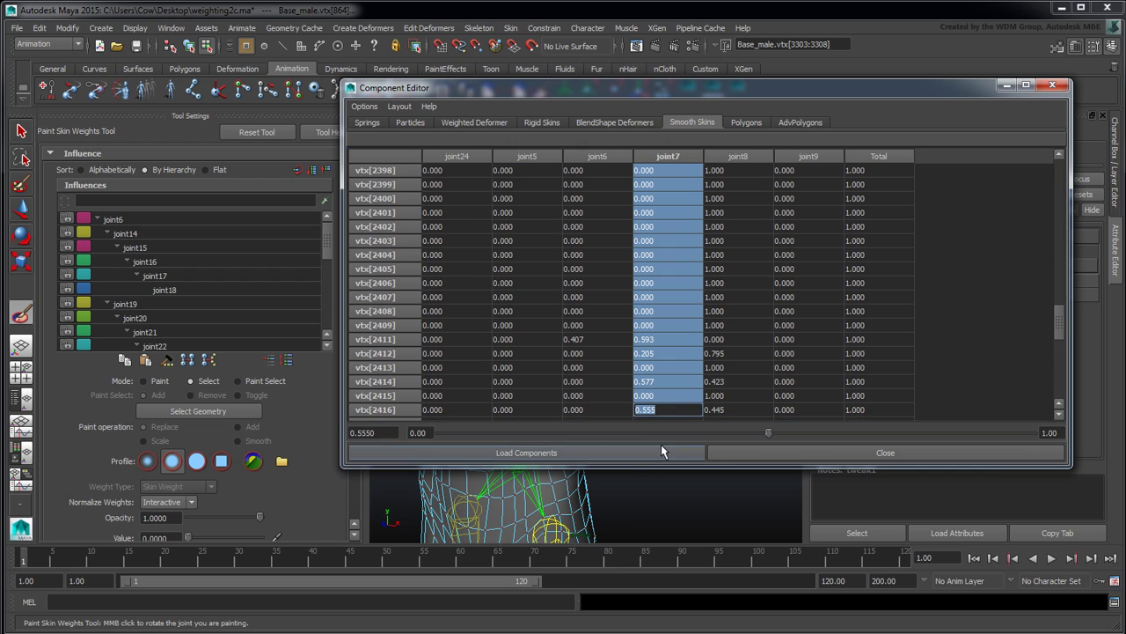
{"action": "left_click", "coordinate": [588, 185]}
{"action": "left_click", "coordinate": [595, 226], "text": "ctrl"}
{"action": "left_click", "coordinate": [594, 282], "text": "ctrl"}
{"action": "left_click", "coordinate": [588, 342], "text": "ctrl"}
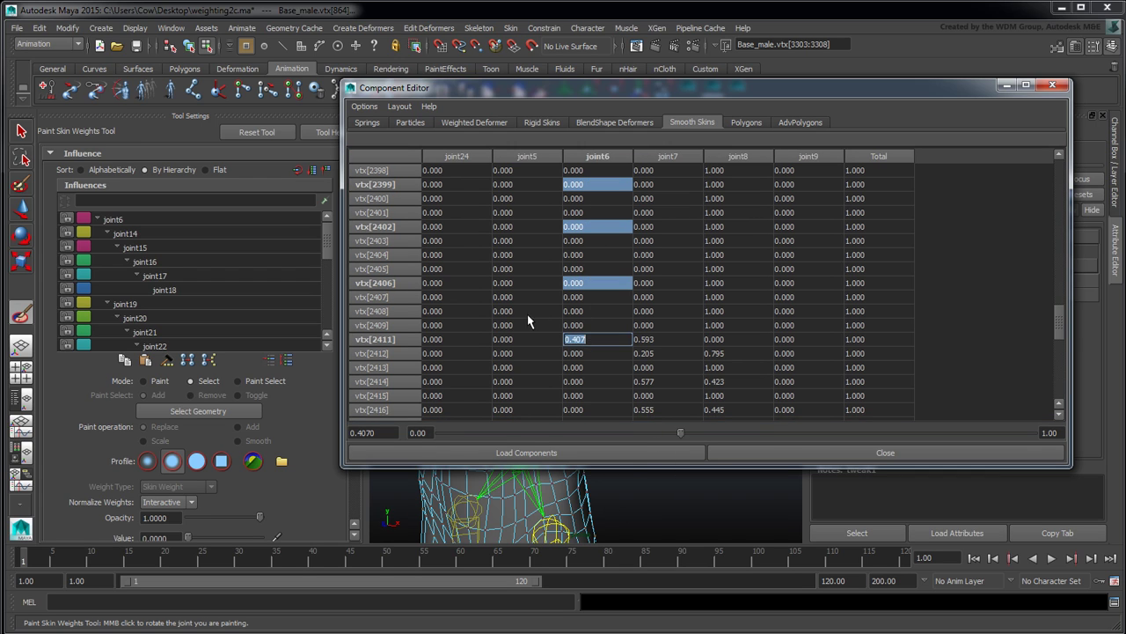
{"action": "left_click", "coordinate": [528, 312], "text": "ctrl"}
{"action": "left_click", "coordinate": [515, 228], "text": "ctrl"}
{"action": "left_click", "coordinate": [520, 171], "text": "ctrl"}
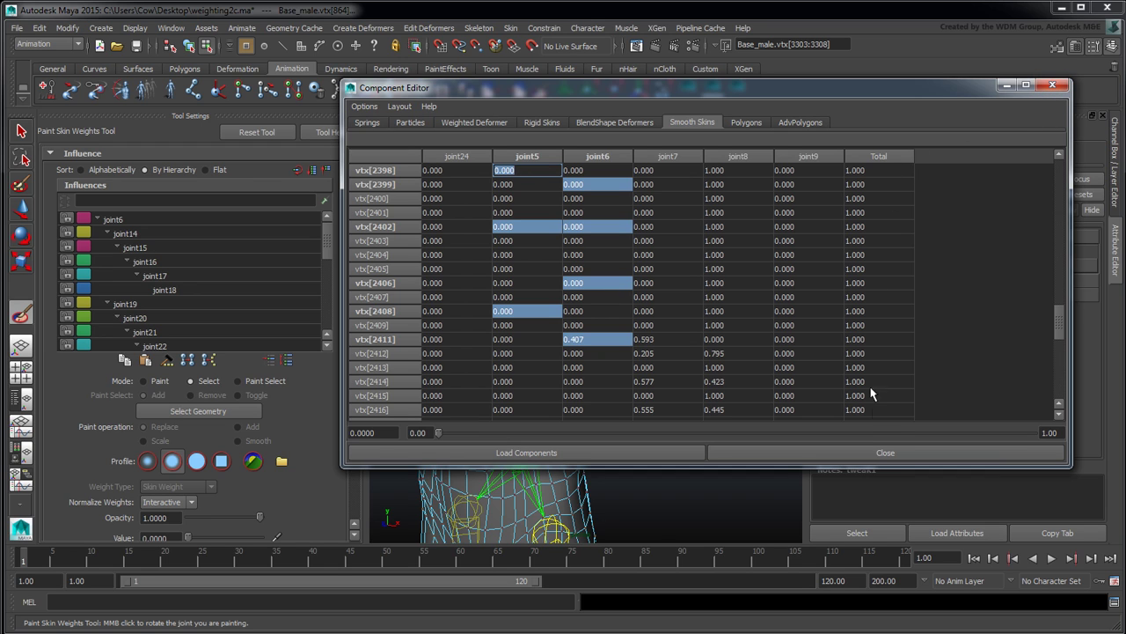
{"action": "mouse_move", "coordinate": [1058, 347]}
{"action": "left_mouse_down"}
{"action": "mouse_move", "coordinate": [1067, 192]}
{"action": "mouse_move", "coordinate": [1043, 352]}
{"action": "left_mouse_up"}
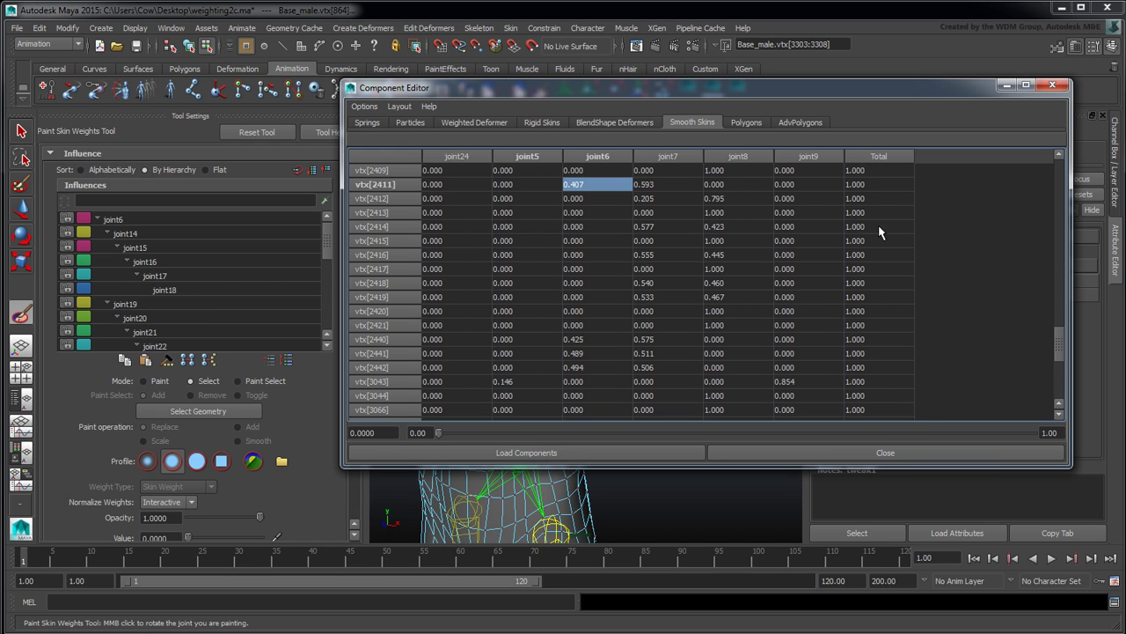
- Close the Component Editor window
{"action": "left_click", "coordinate": [1053, 84]}
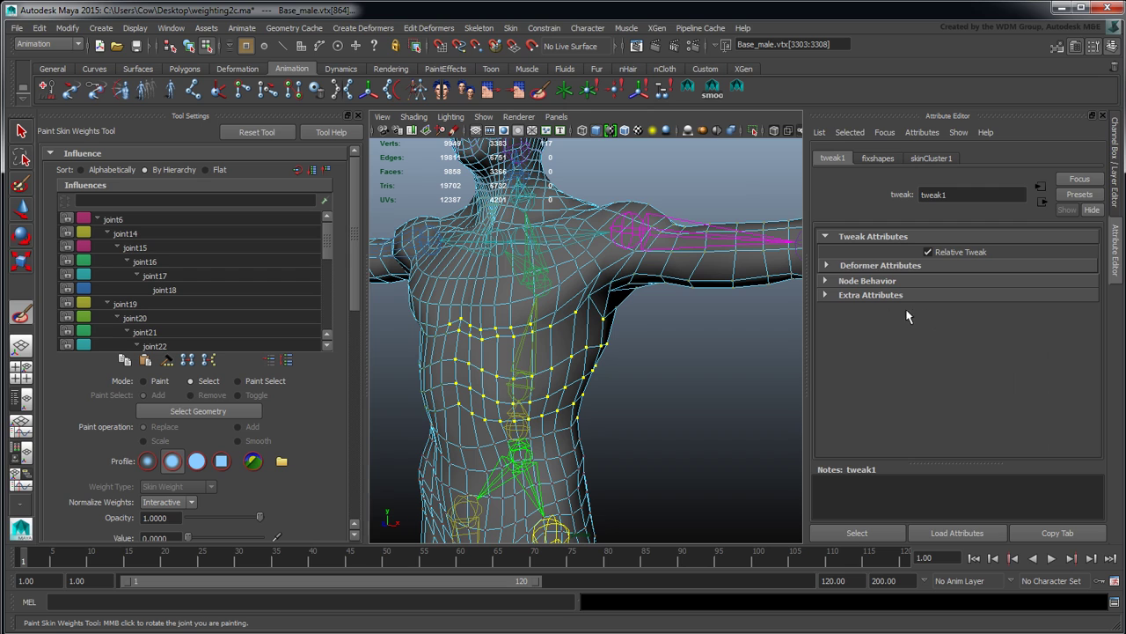